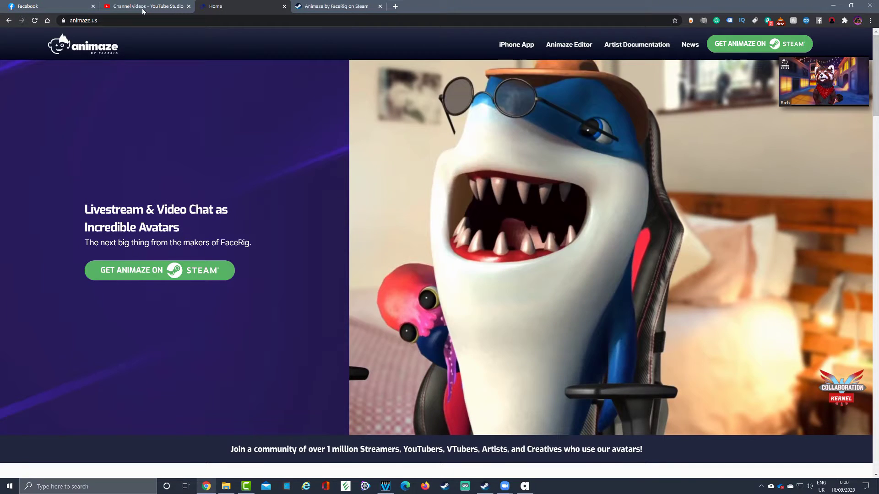
Bring up the Animaze by FaceRig Steam page and scroll through its trailer and About This Software details
left_click(335, 6)
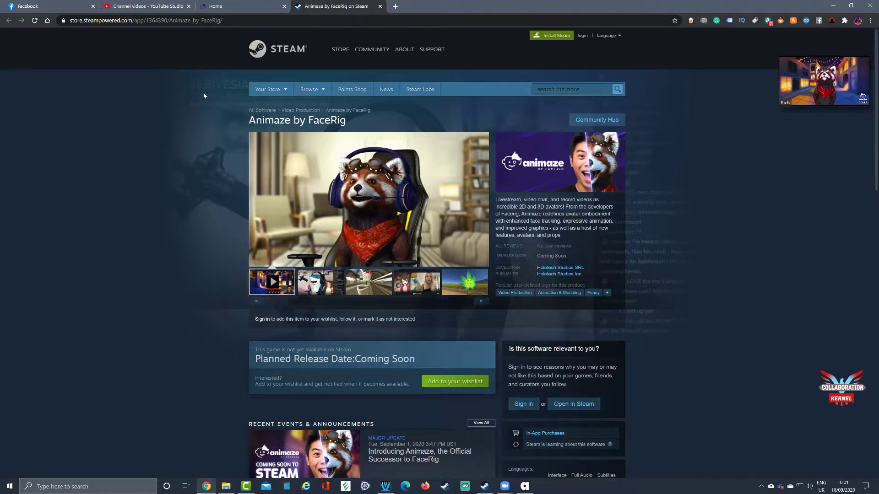
scroll(204, 95, "down", 2)
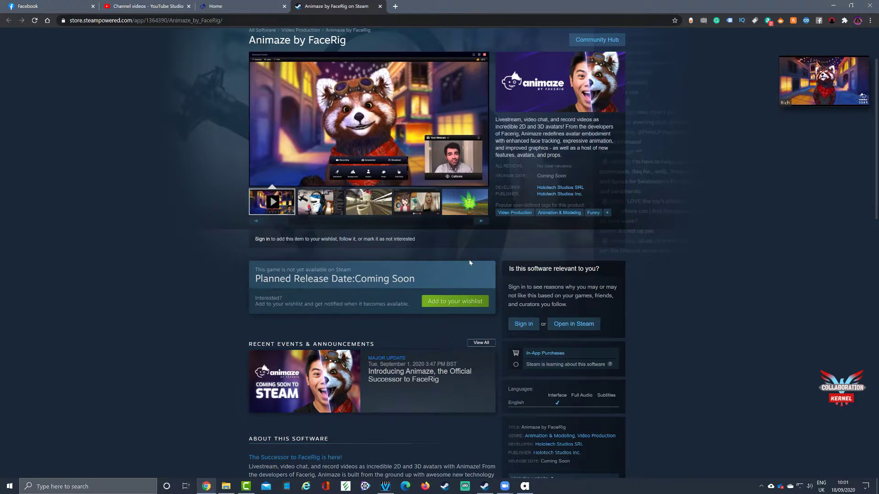
scroll(483, 259, "down", 8)
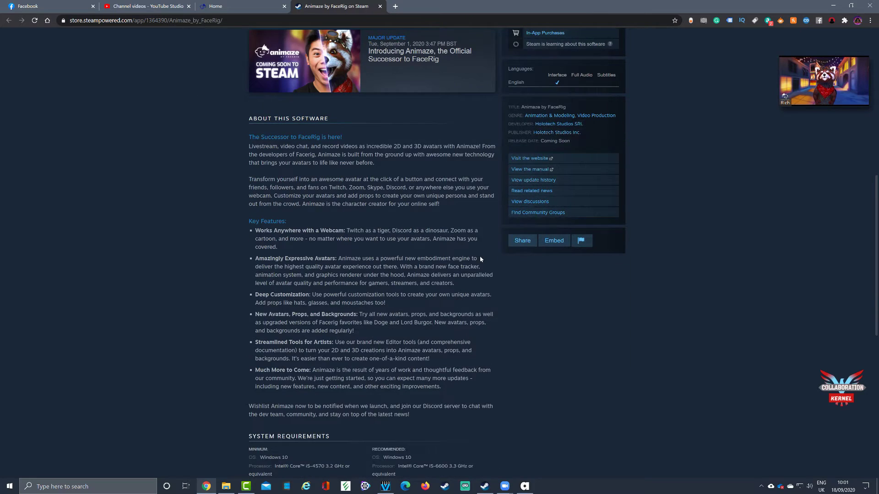
scroll(480, 259, "up", 9)
scroll(480, 259, "up", 1)
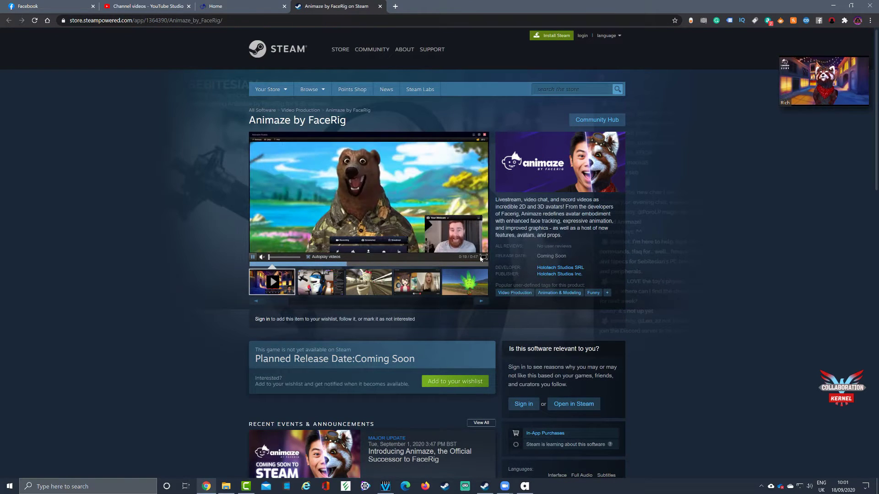
Flip through the shark, toilet character, video-call and leaf character screenshots, ending on the shark
left_click(313, 283)
left_click(368, 288)
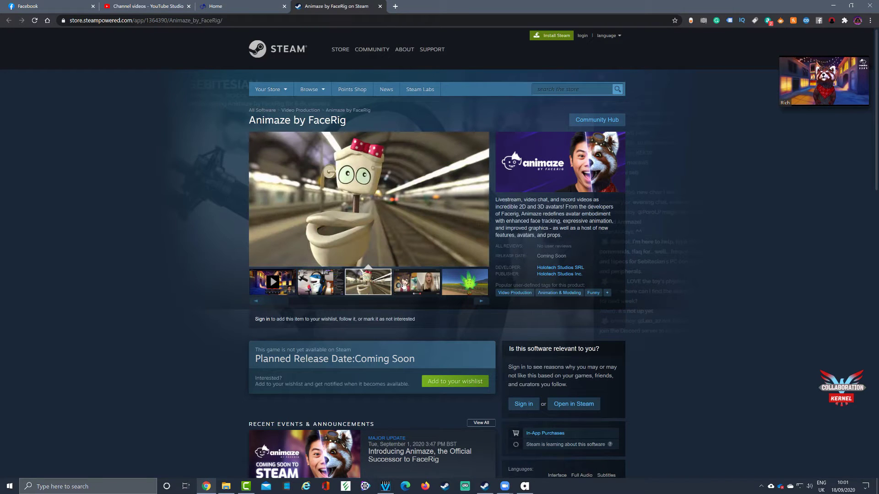
left_click(407, 284)
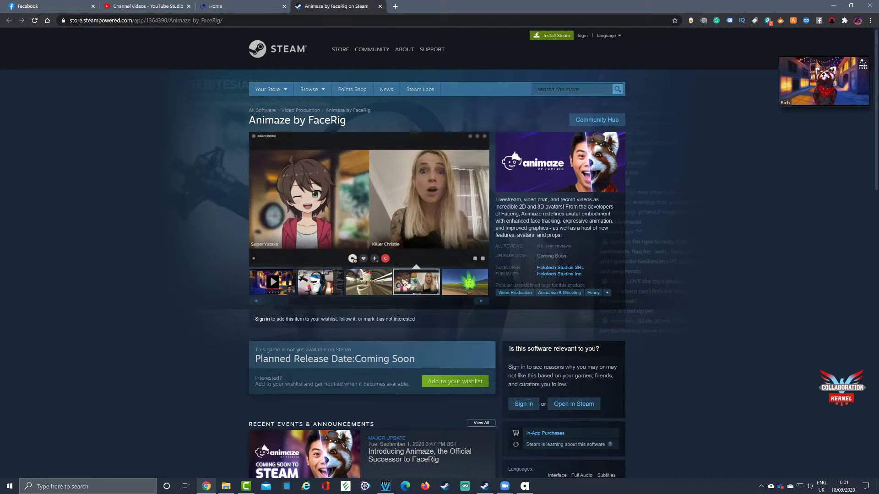
left_click(468, 288)
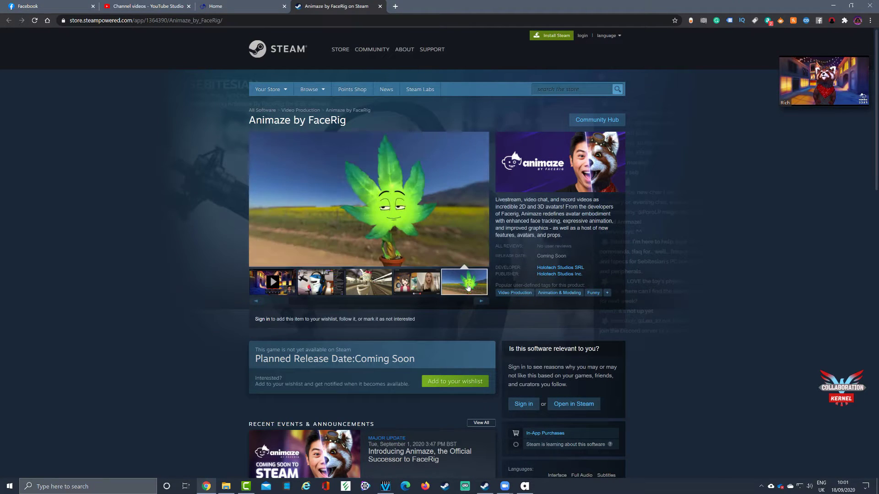
left_click(341, 287)
scroll(341, 288, "down", 7)
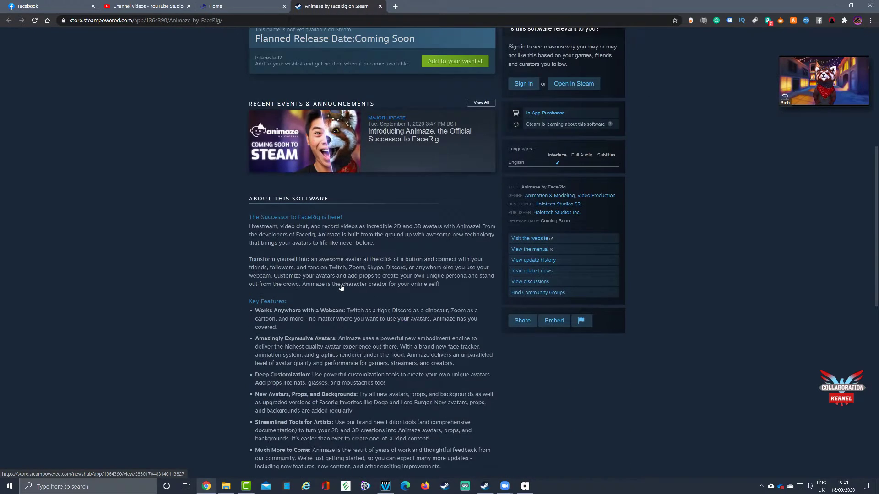
scroll(341, 287, "up", 7)
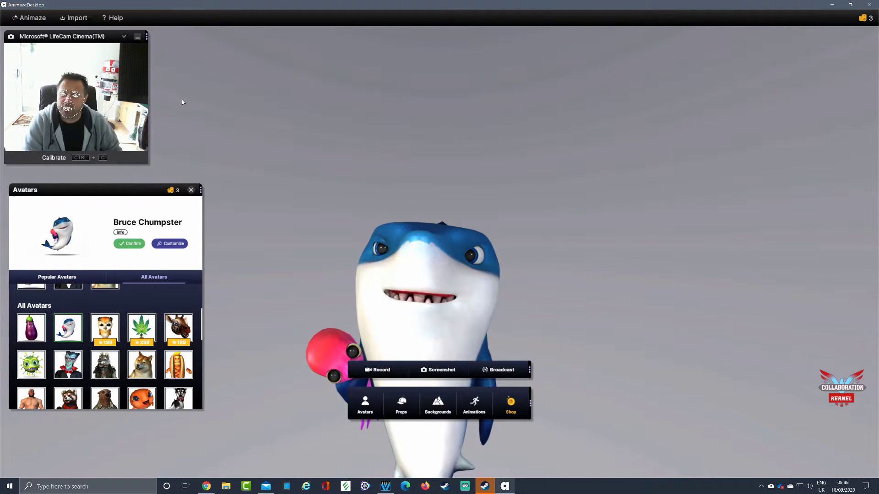
left_click(32, 21)
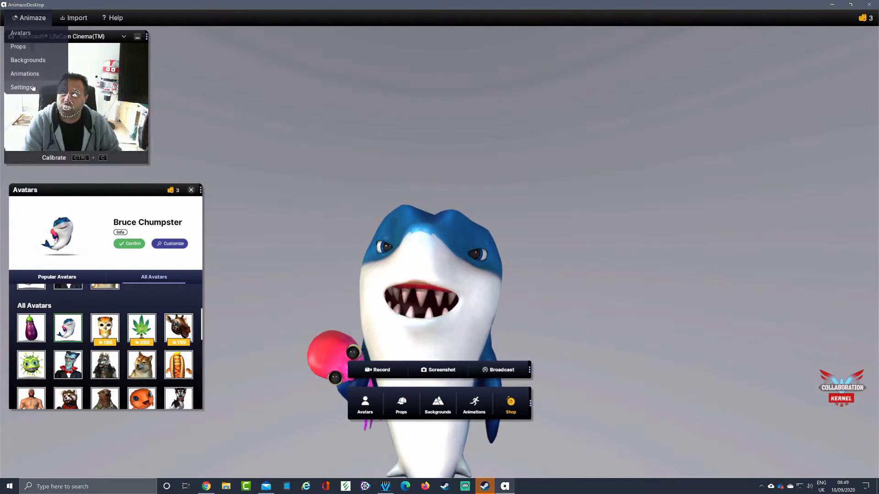
left_click(258, 97)
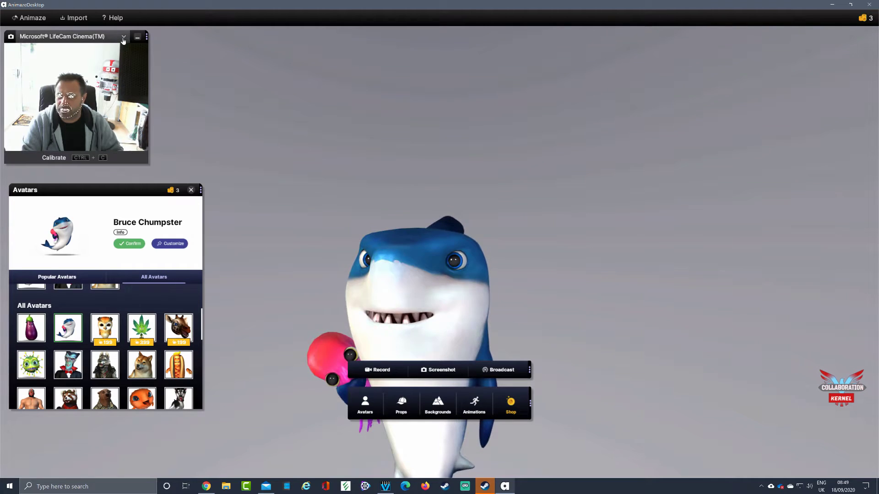
Move the webcam preview to the top right, keep Microsoft LifeCam Cinema as source, and check the Import options
left_click(137, 40)
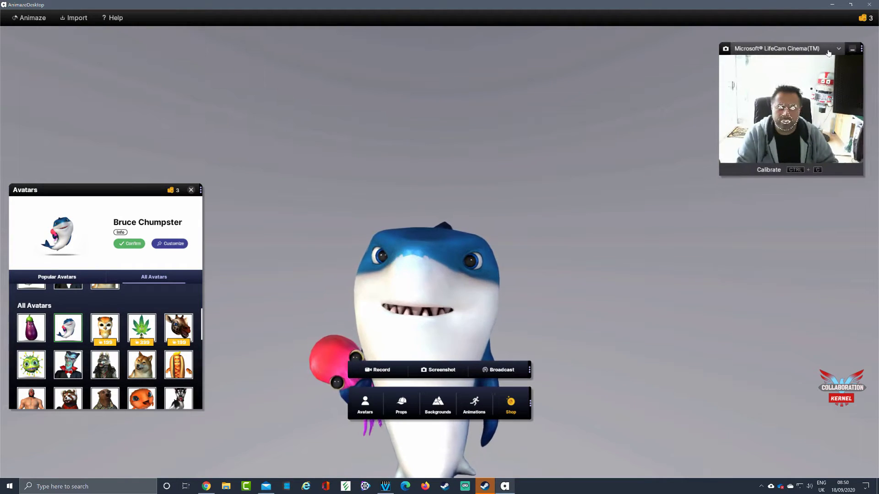
left_click(778, 49)
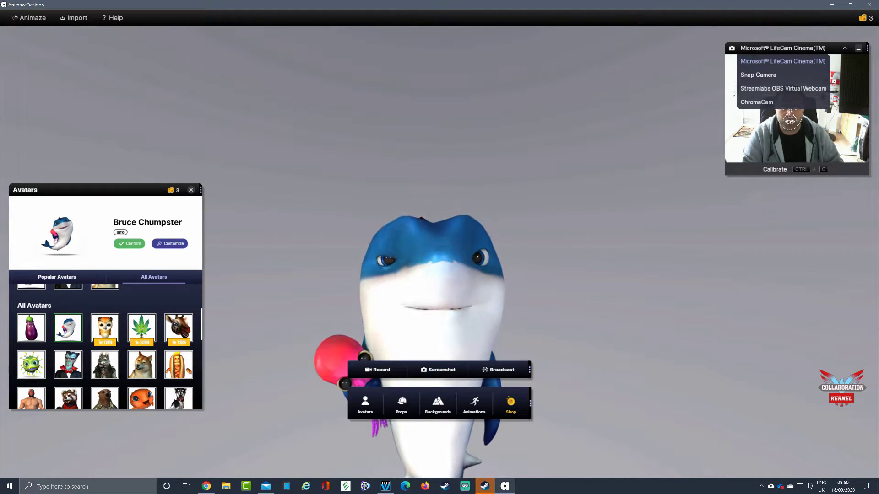
left_click(652, 93)
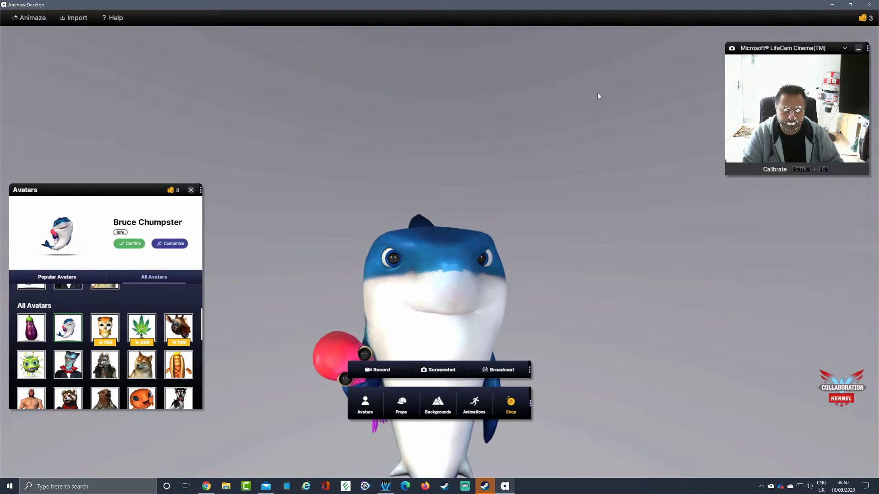
left_click(78, 22)
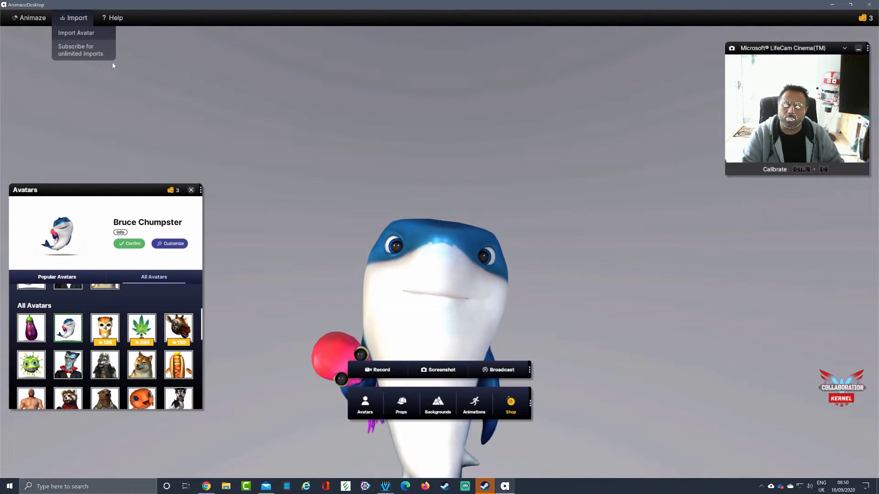
left_click(113, 76)
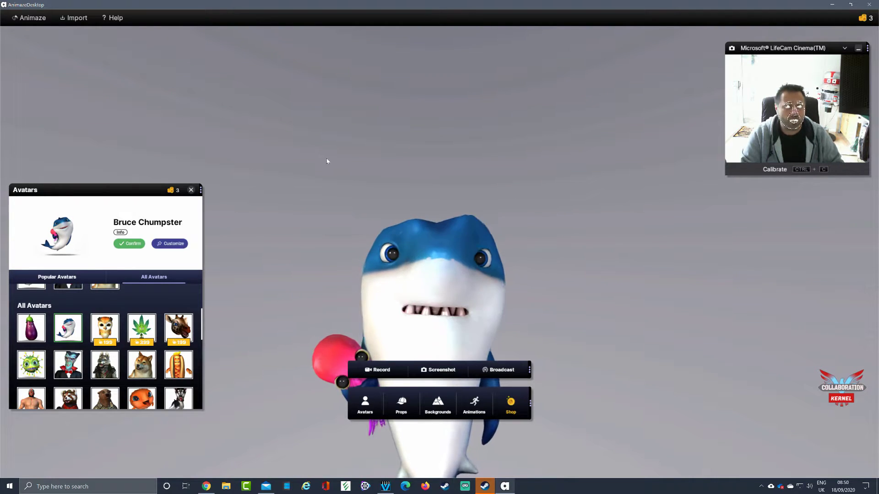
Drag the Avatars panel higher so the Imported section with the eggplant avatar shows
scroll(145, 310, "down", 5)
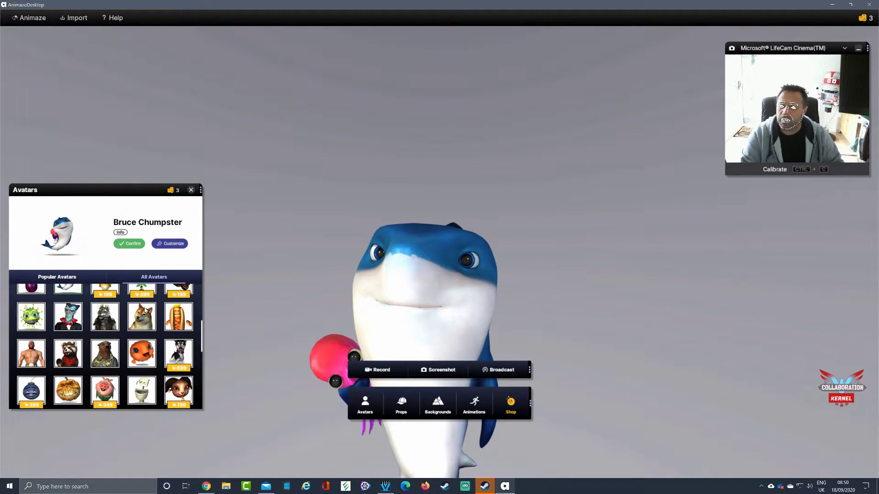
scroll(145, 310, "up", 6)
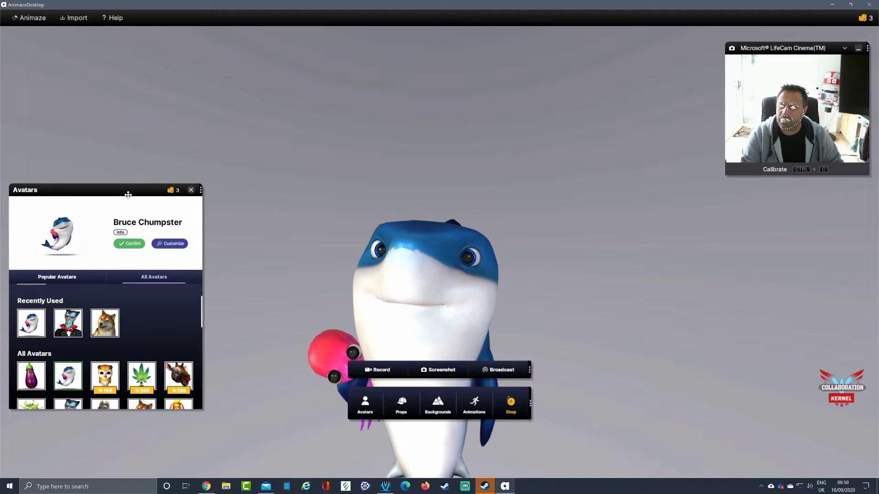
left_click_drag(128, 195, 130, 88)
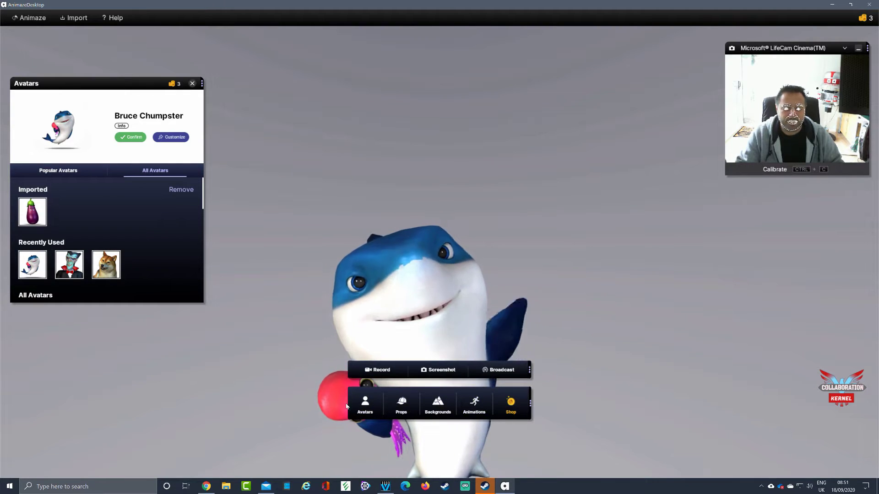
Show the Animations panel near the top centre and trigger the shark's Q, W and E animations
left_click(481, 404)
left_click_drag(84, 65, 434, 70)
key("q")
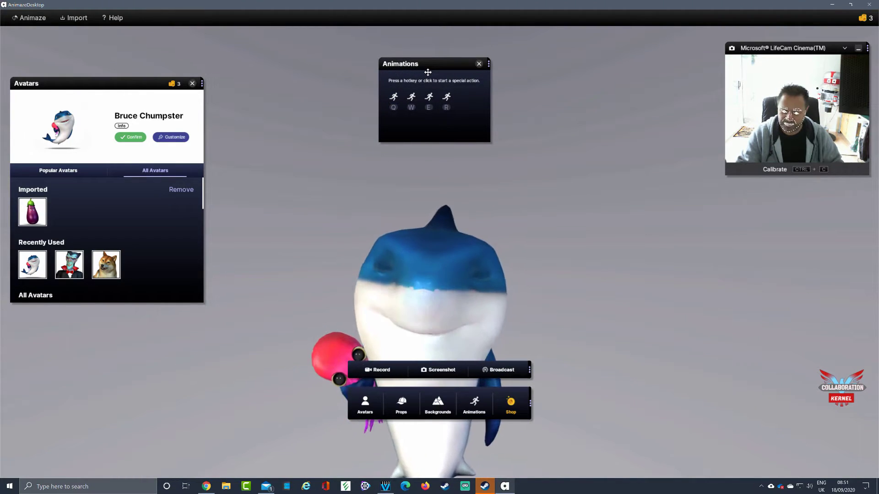
key("w")
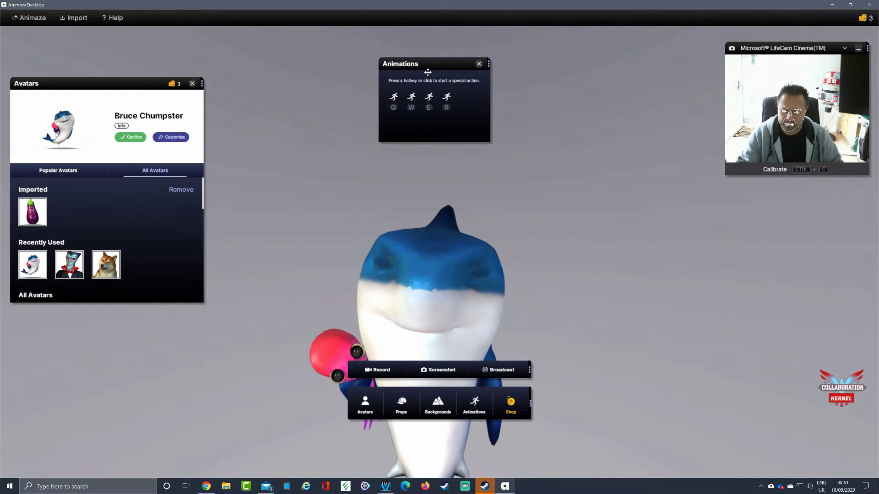
key("e")
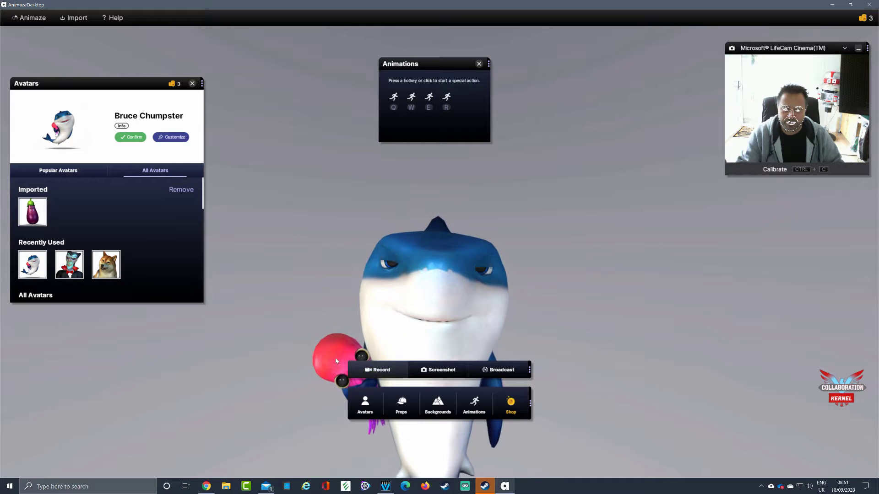
Move the record bar and avatar toolbars to the lower right, then replay animations ending with the wave
left_click_drag(529, 369, 848, 364)
left_click_drag(530, 403, 849, 397)
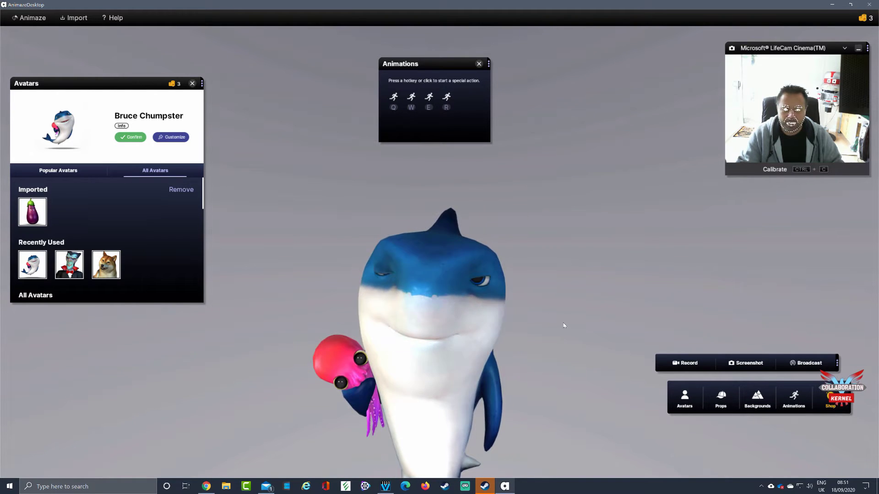
key("e")
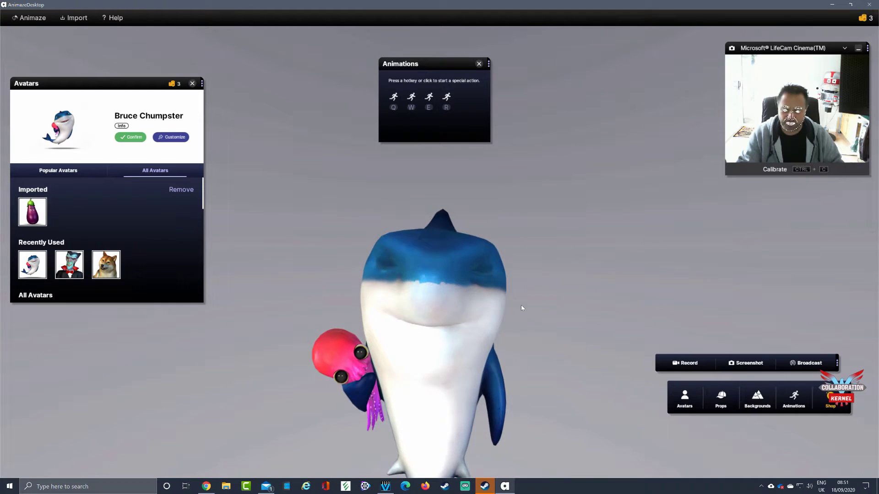
key("r")
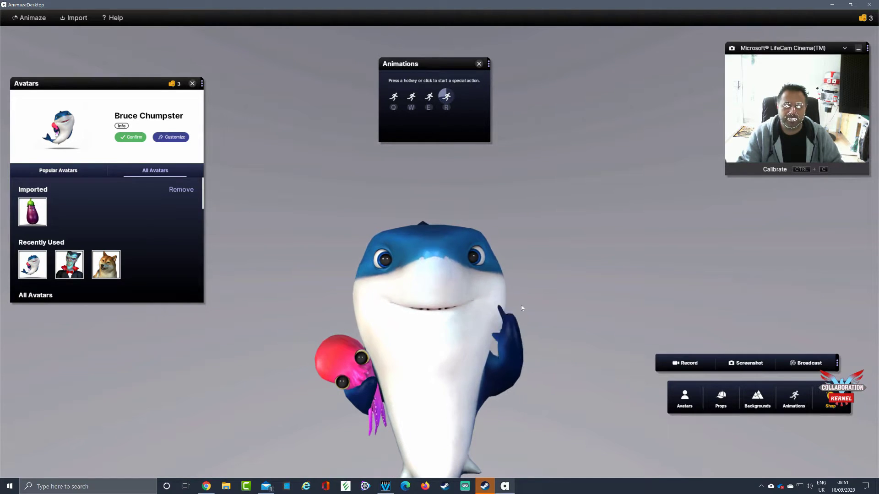
key("e")
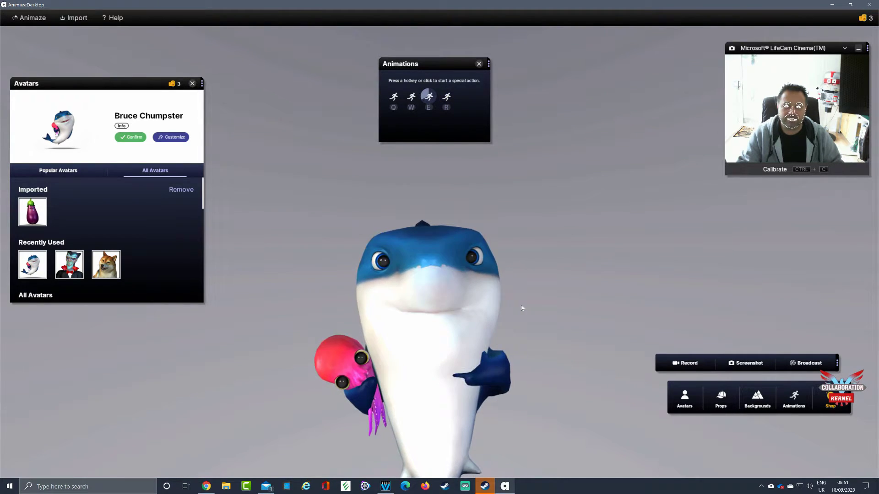
key("w")
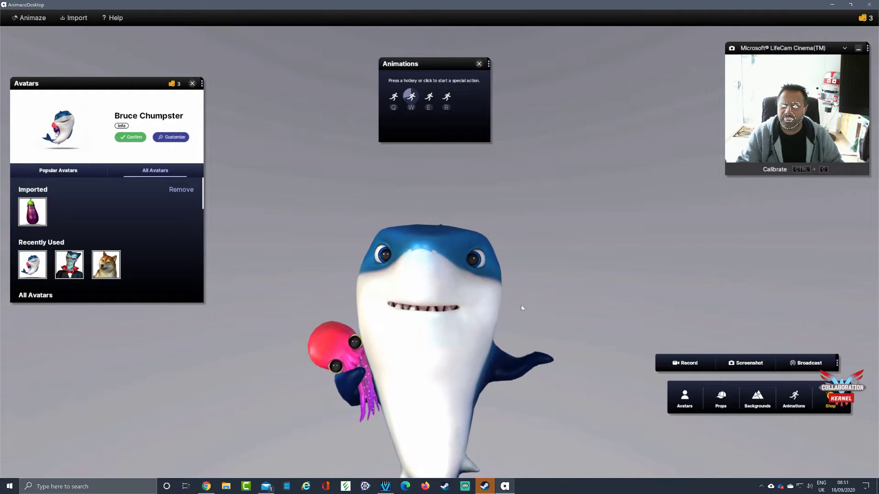
Load the imported Abel Gene eggplant avatar and play its wave, pointing and thumbs-up actions (Q, E, R)
left_click(38, 216)
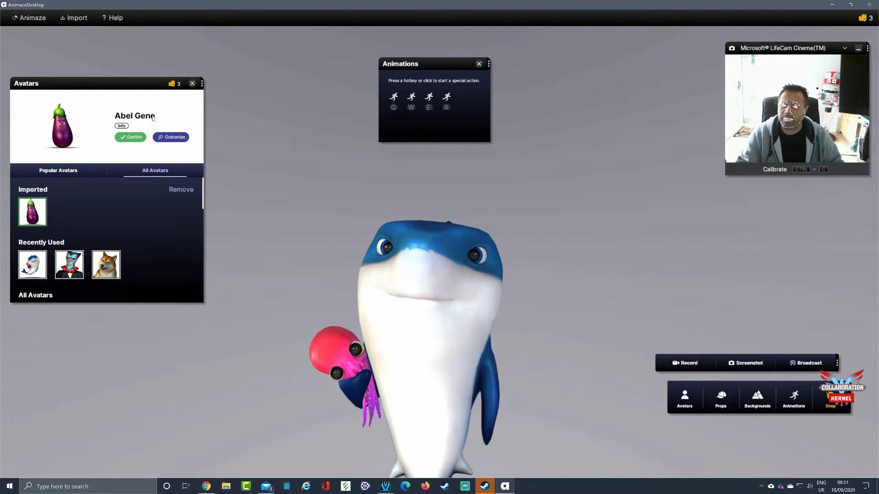
left_click(131, 137)
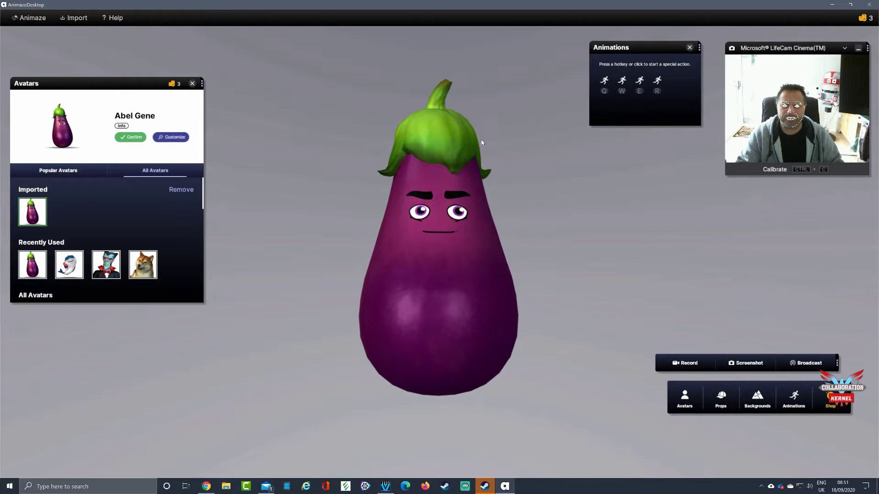
key("q")
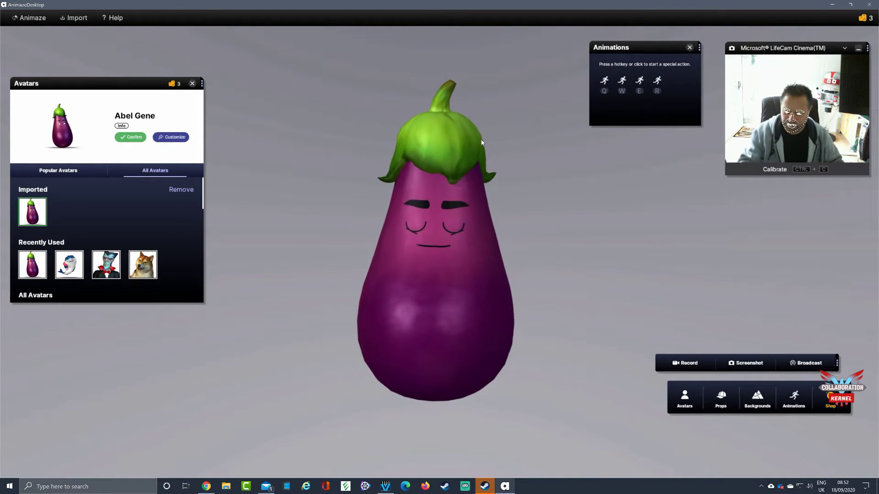
key("e")
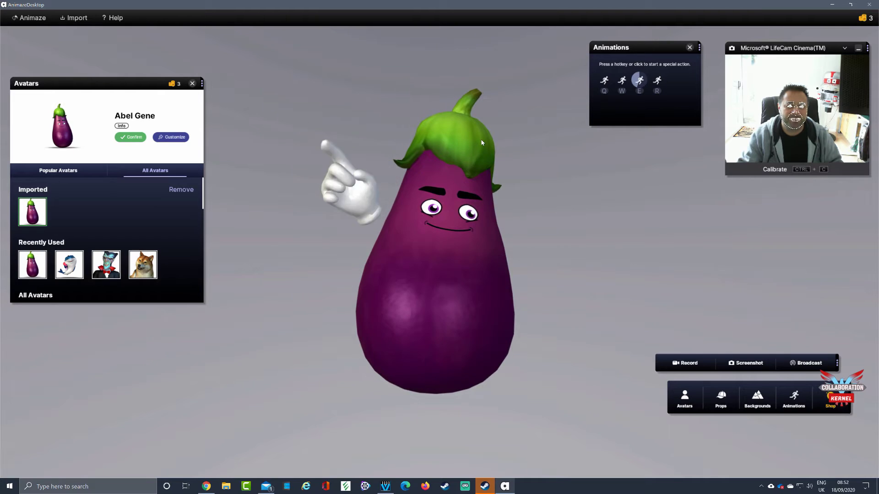
key("r")
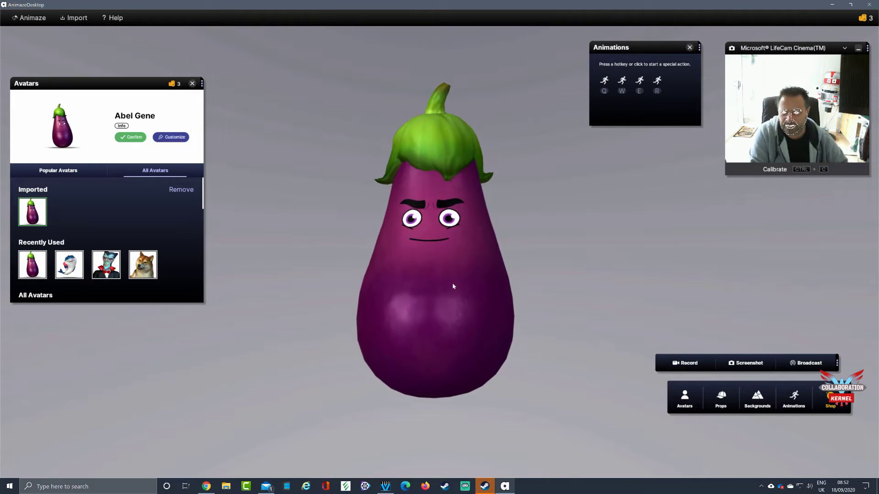
Reload the Bruce Chumpster shark avatar, then preview the locked Trump avatar among Popular Avatars
left_click(78, 264)
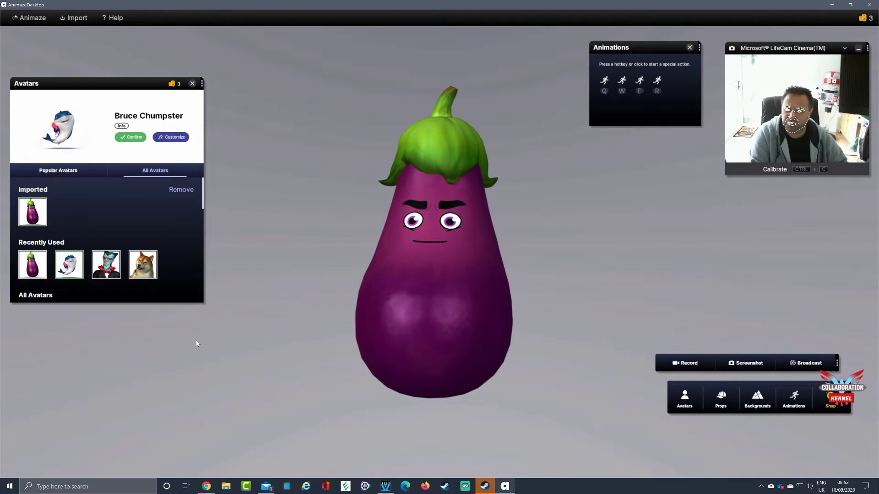
left_click(131, 137)
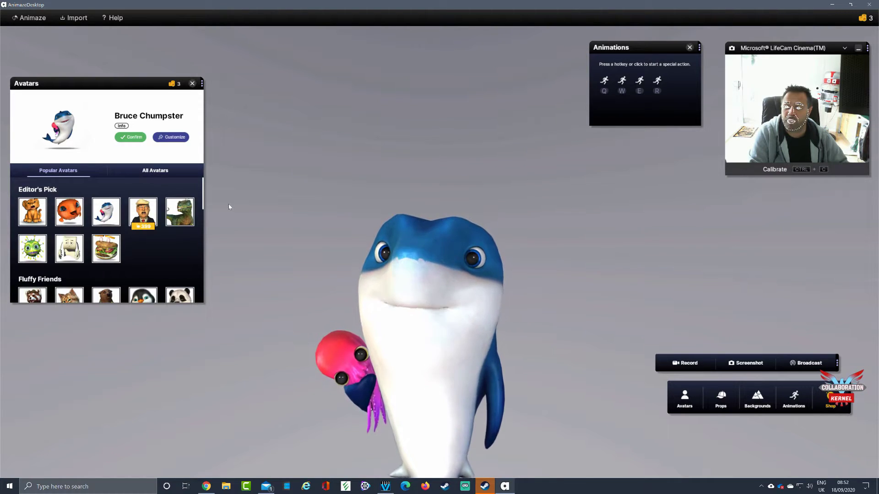
left_click(143, 212)
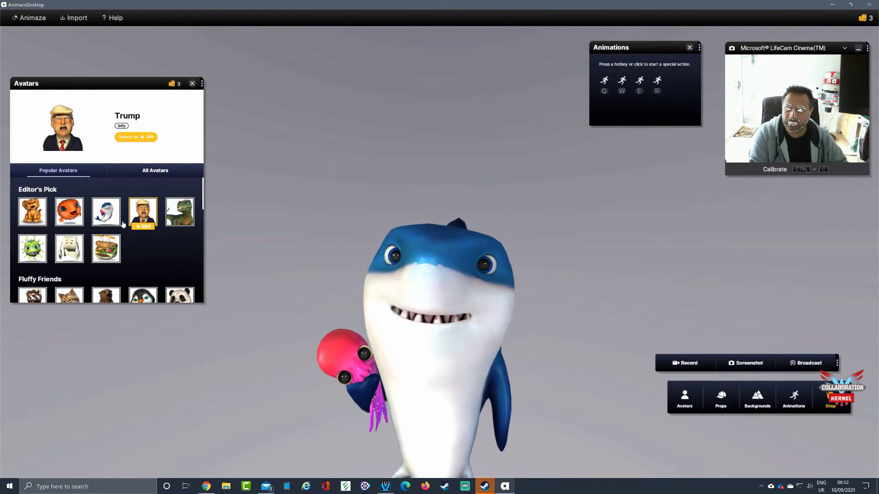
scroll(123, 241, "down", 8)
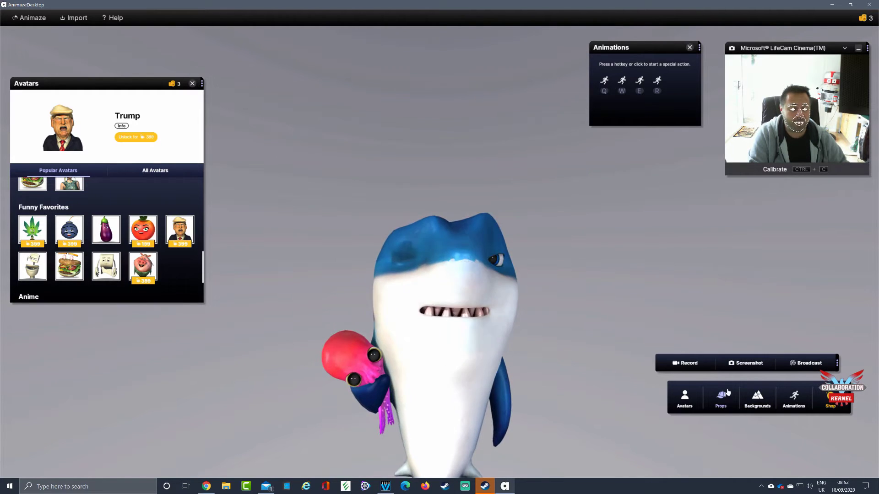
Import Screenshot_2020-09-11_16-23-31.png from Black Lab Games > BSG > Screenshots as background, then preview Green screen
left_click(769, 399)
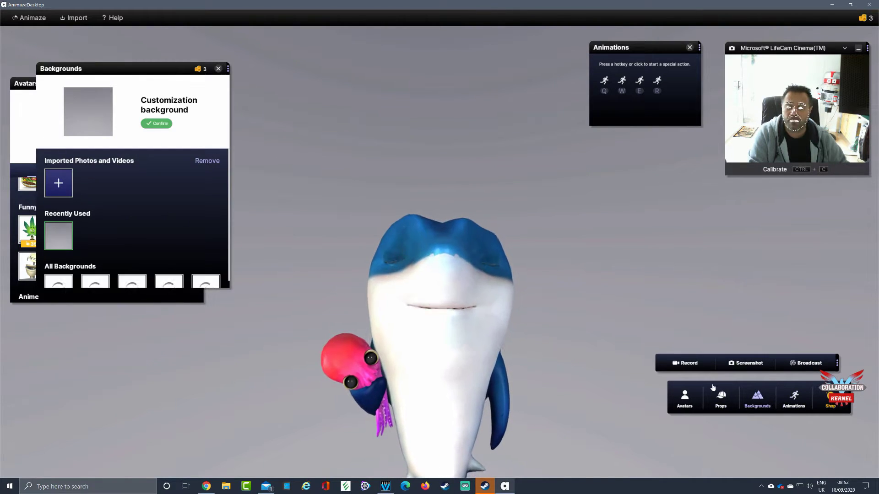
left_click_drag(170, 72, 144, 83)
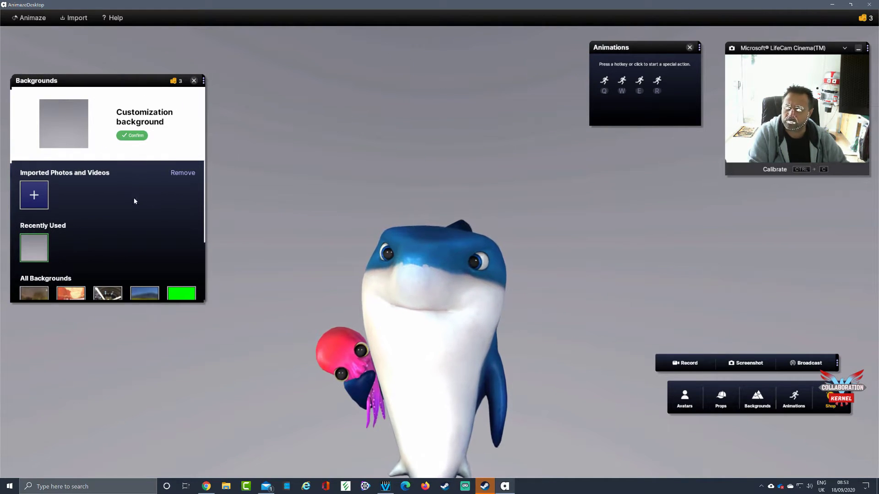
left_click(38, 194)
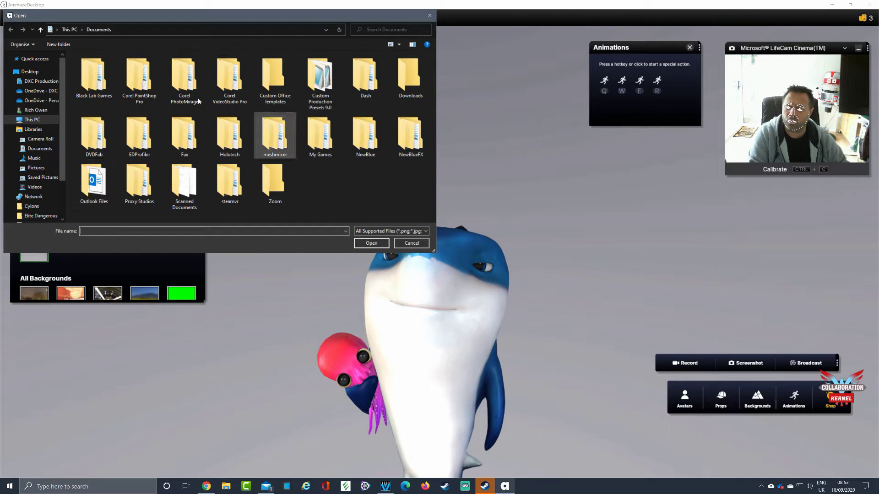
double_click(85, 79)
double_click(86, 69)
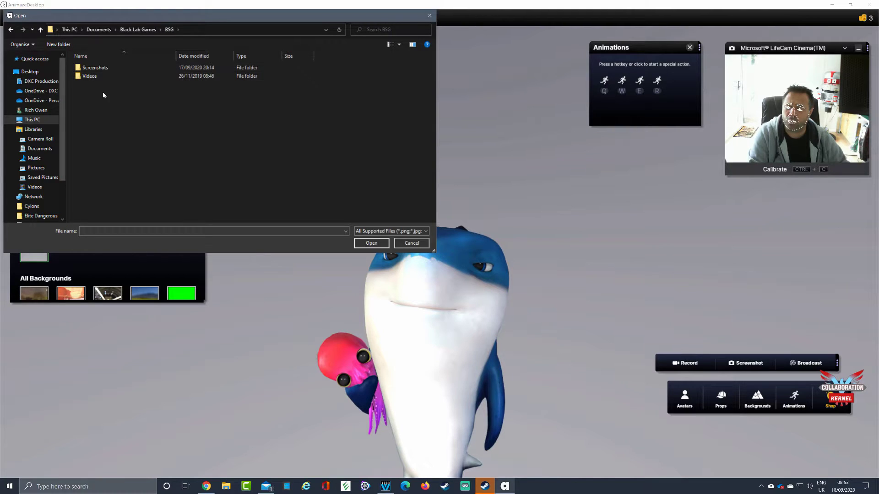
double_click(94, 68)
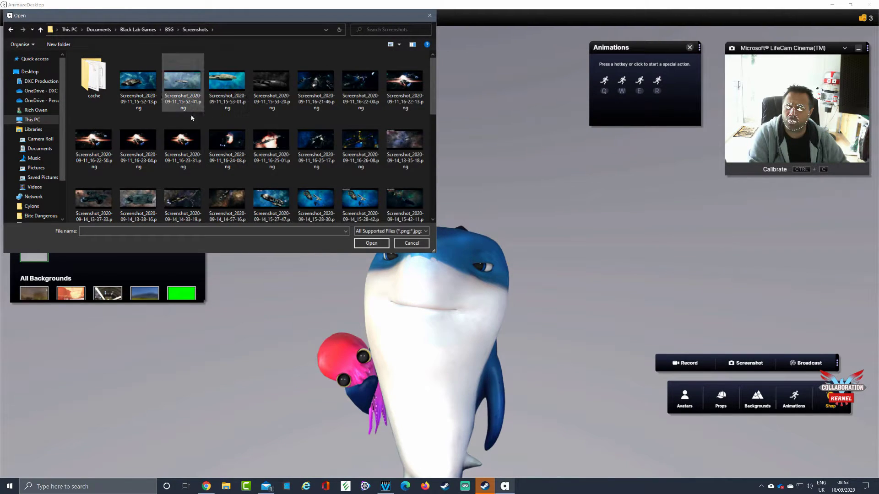
left_click(182, 142)
left_click(363, 242)
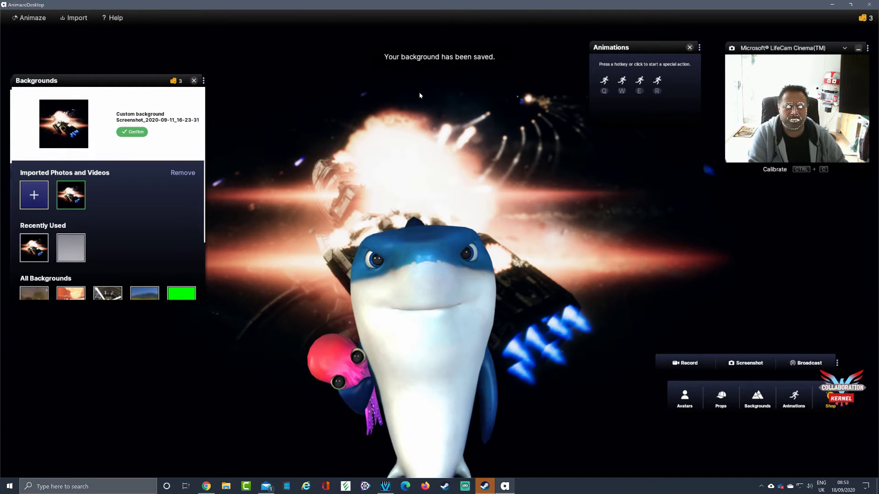
scroll(192, 252, "down", 2)
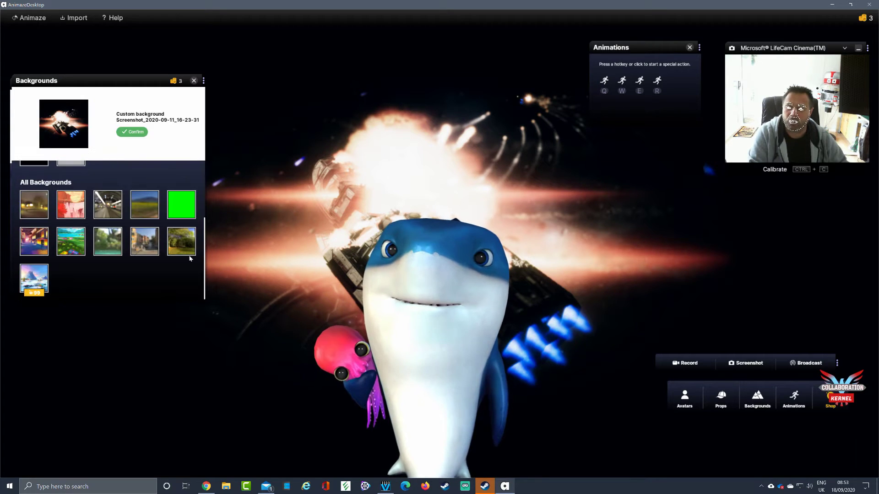
left_click(180, 213)
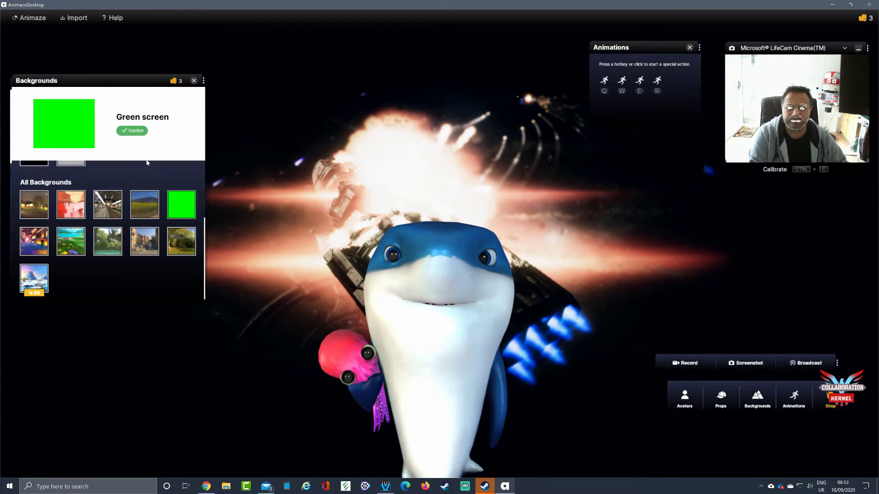
Apply the Green screen background behind the shark, then switch it to the Pool scene
left_click(132, 131)
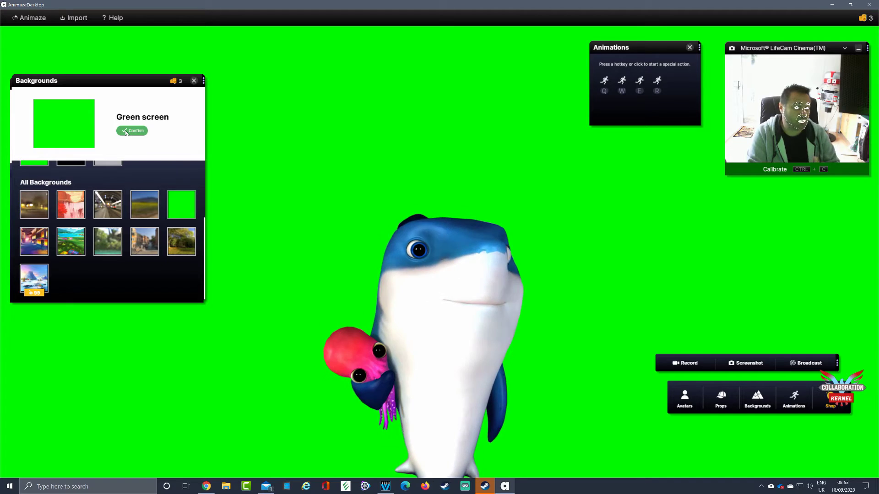
left_click(132, 130)
scroll(139, 201, "up", 3)
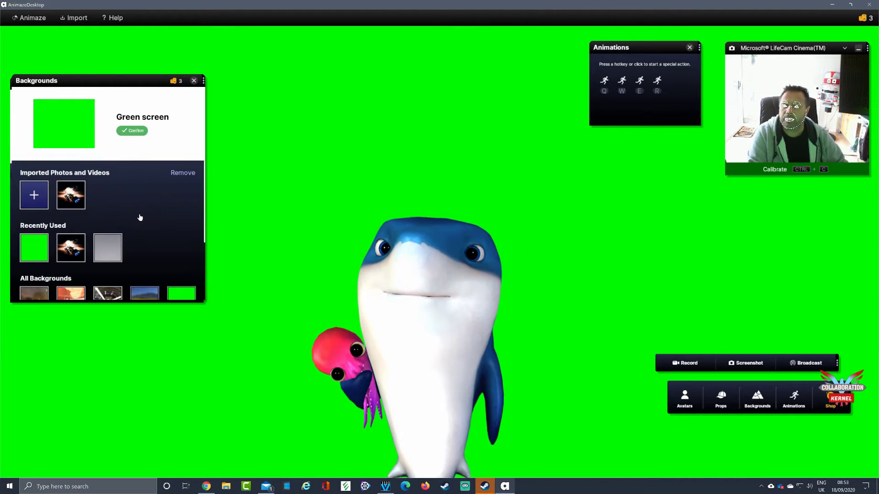
scroll(140, 218, "down", 3)
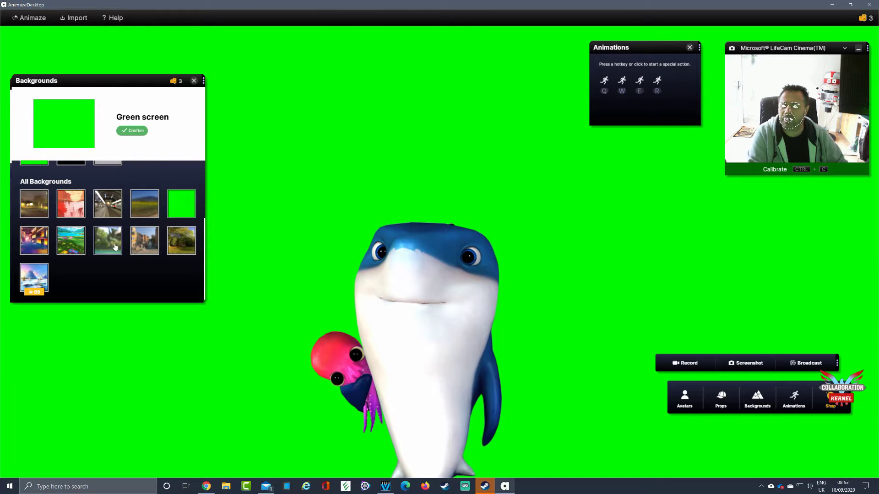
left_click(114, 247)
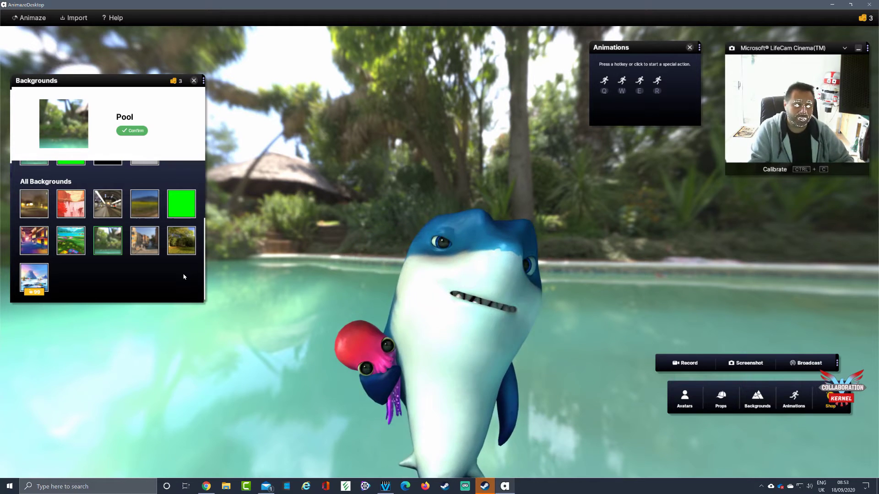
Record about 11 seconds of the shark avatar at the pool, then stop the recording
left_click(682, 369)
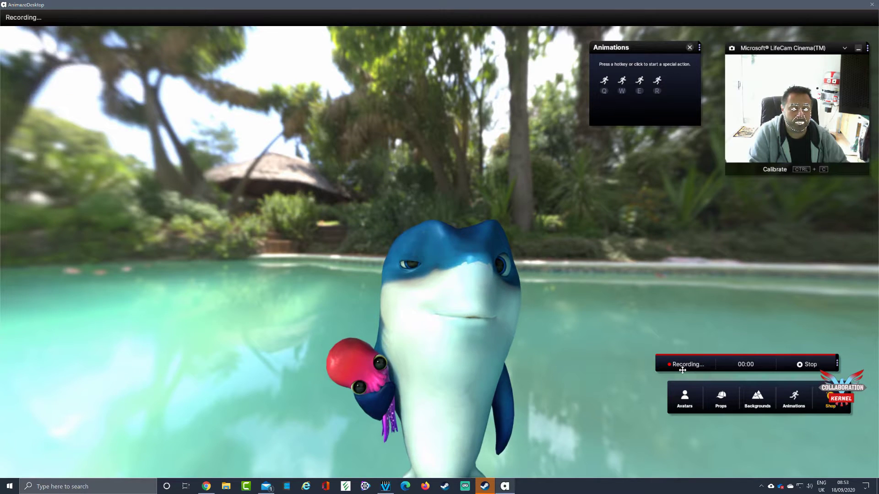
left_click(814, 367)
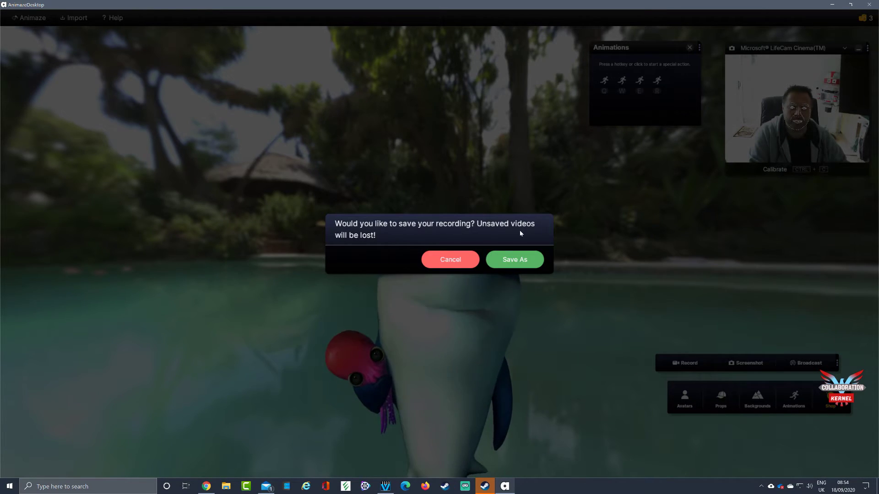
Attempt to save the recording to a mistyped folder path and dismiss the path-not-found errors
left_click(519, 260)
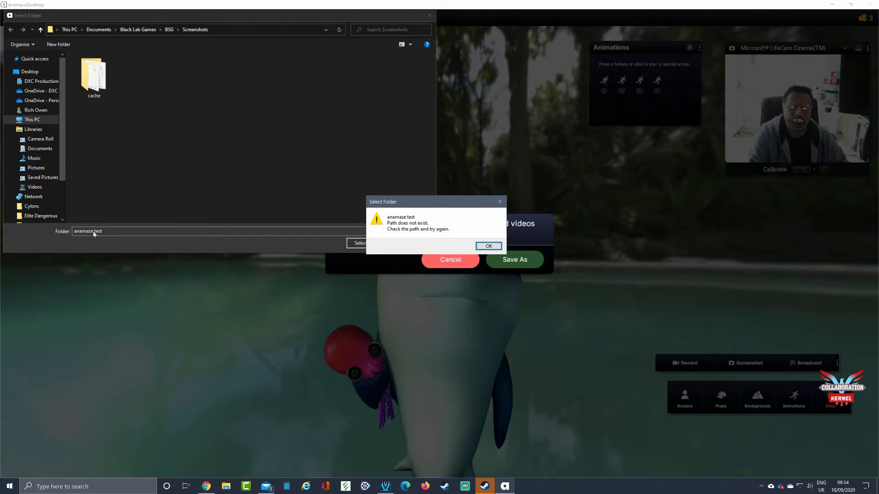
left_click(488, 246)
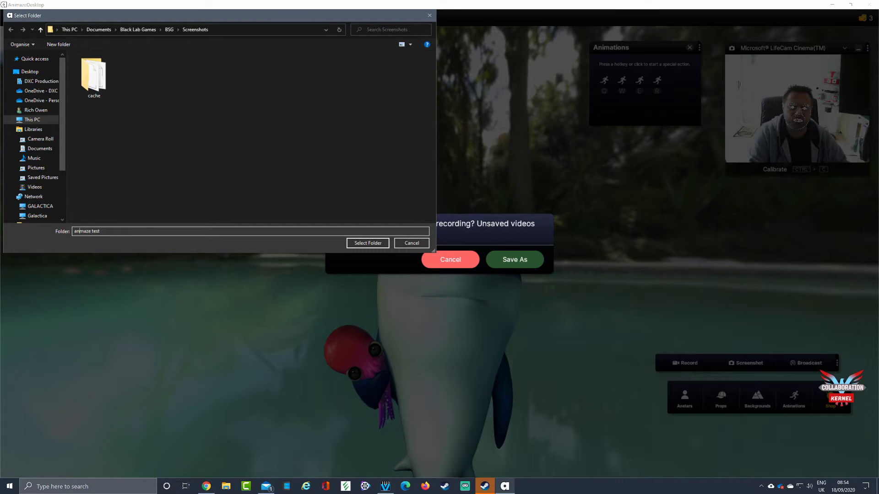
left_click(355, 245)
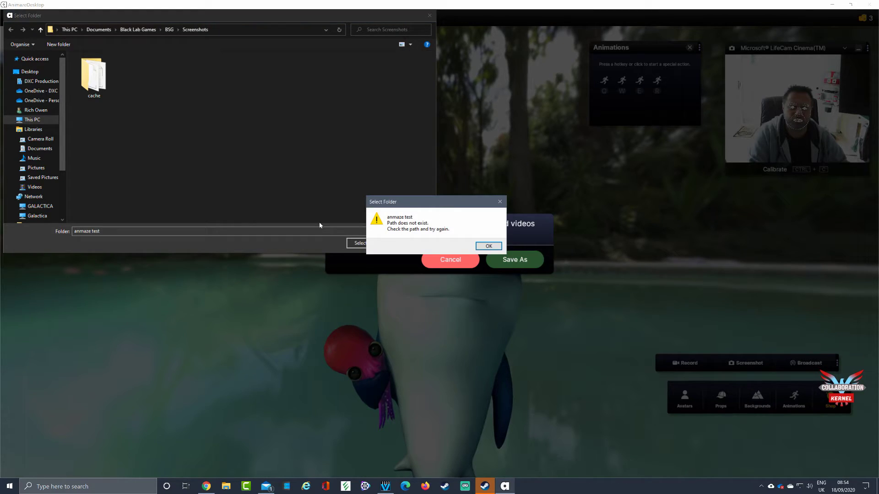
left_click(487, 246)
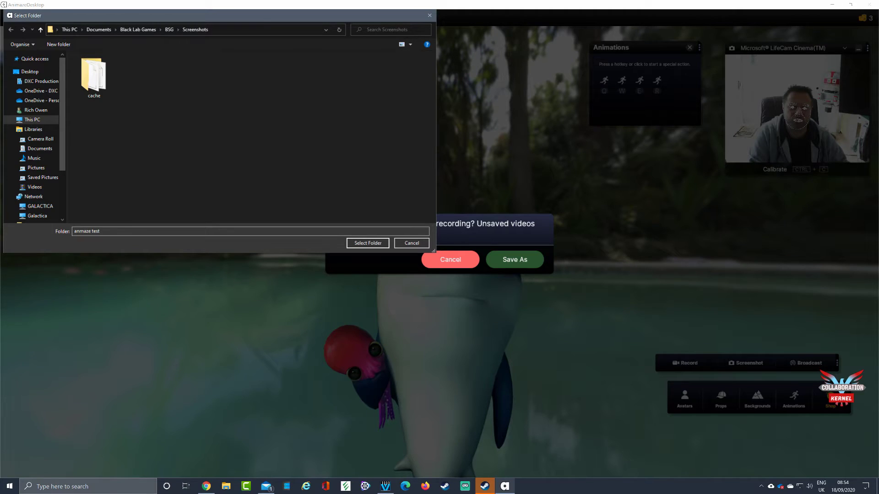
left_click_drag(100, 231, 87, 231)
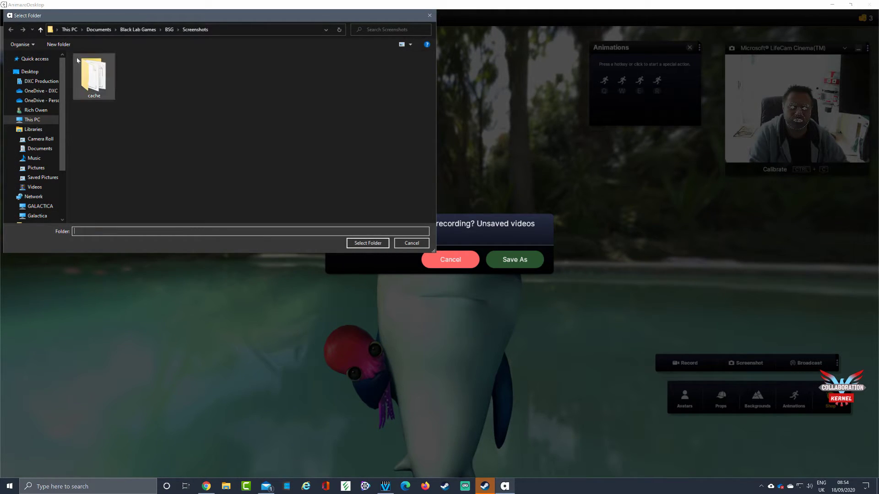
Create a new folder named test in Screenshots and save the recording into it
left_click(59, 44)
type("test")
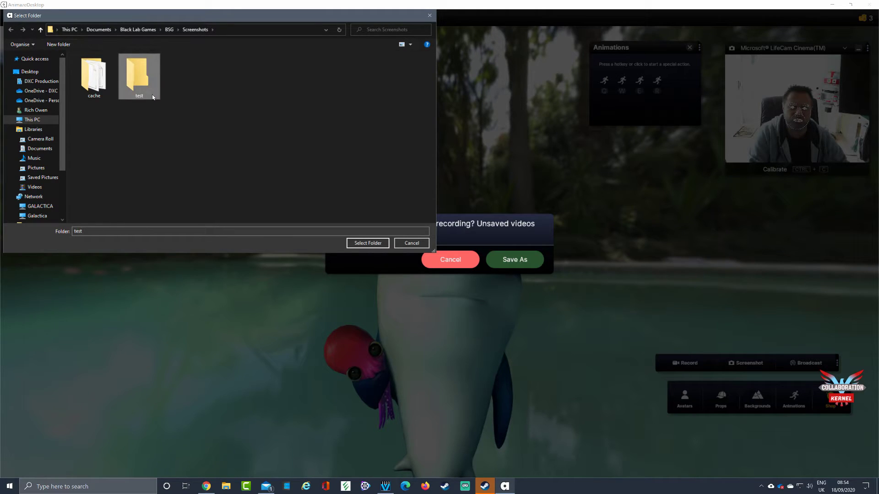
double_click(135, 77)
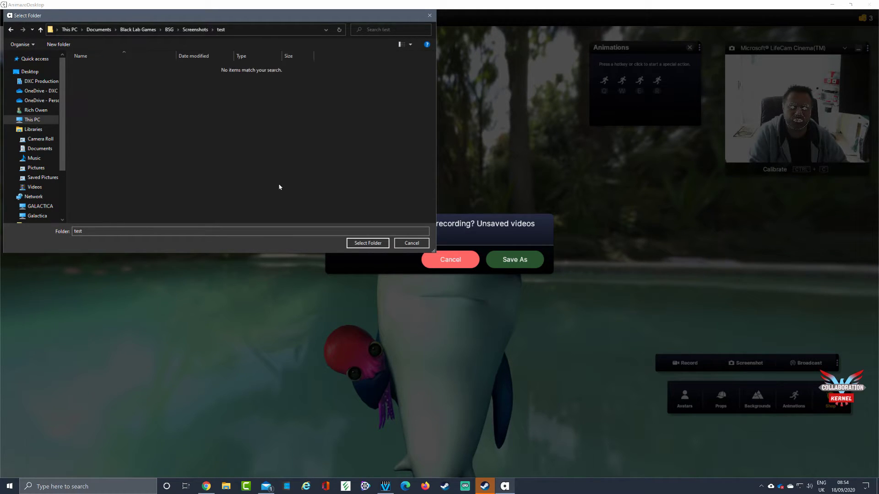
left_click(367, 243)
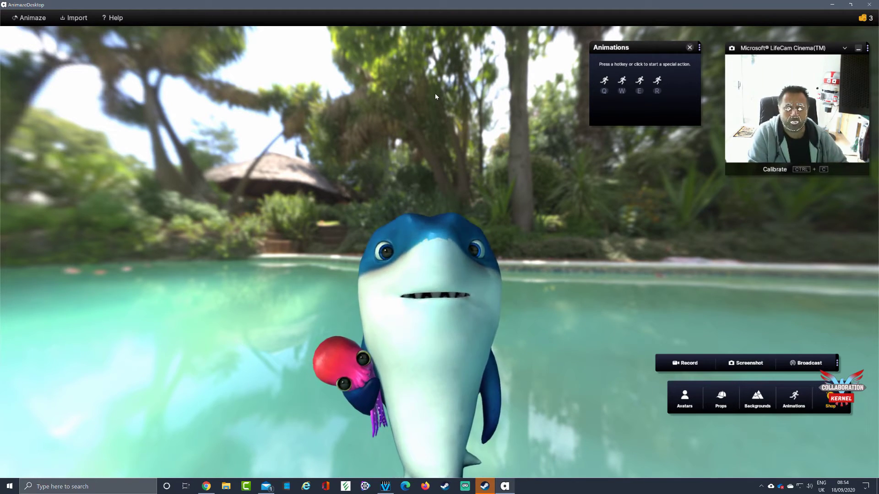
Play the shark's Q and W special animations, then save a screenshot to the test folder
key("q")
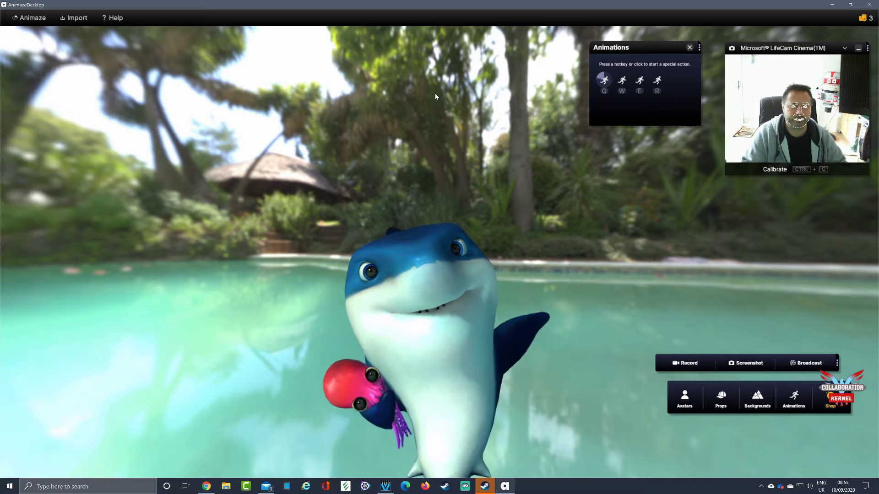
key("w")
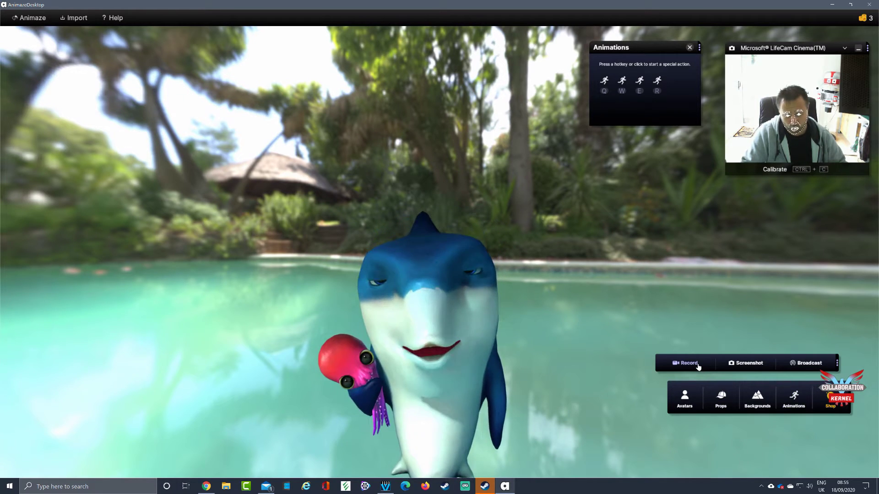
left_click(762, 368)
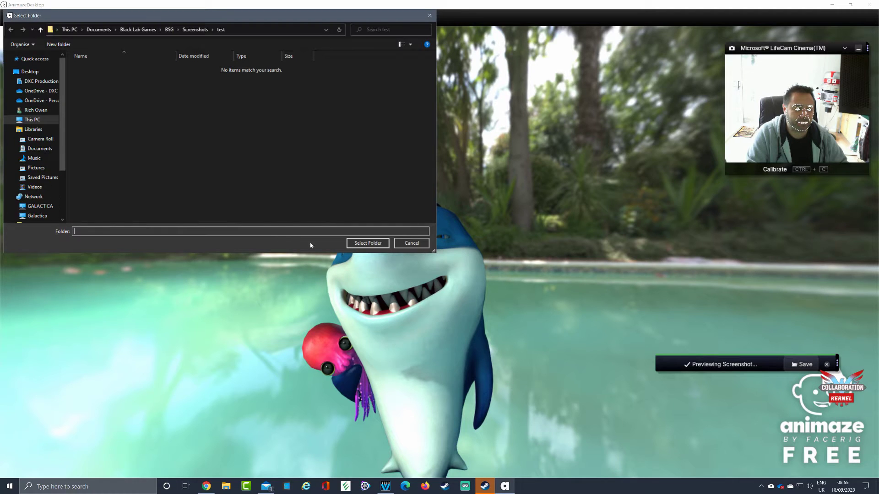
left_click(369, 244)
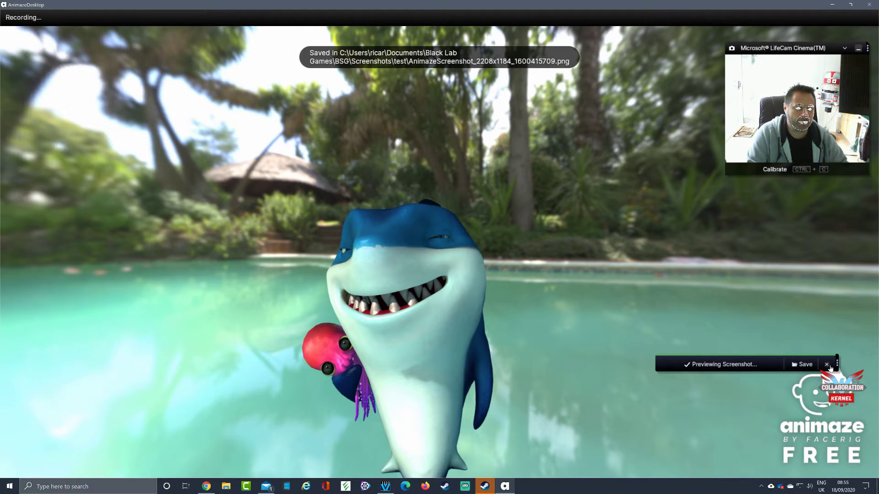
Close the screenshot preview and switch the background to Green screen
left_click(828, 365)
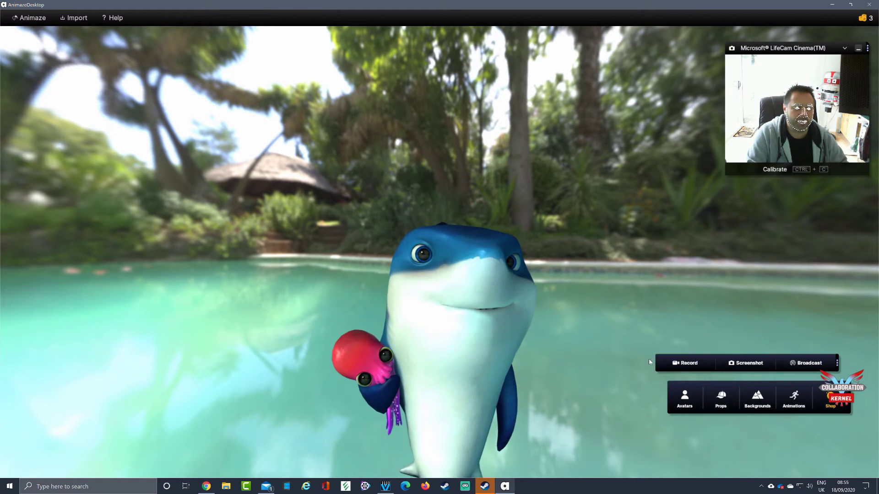
left_click(758, 396)
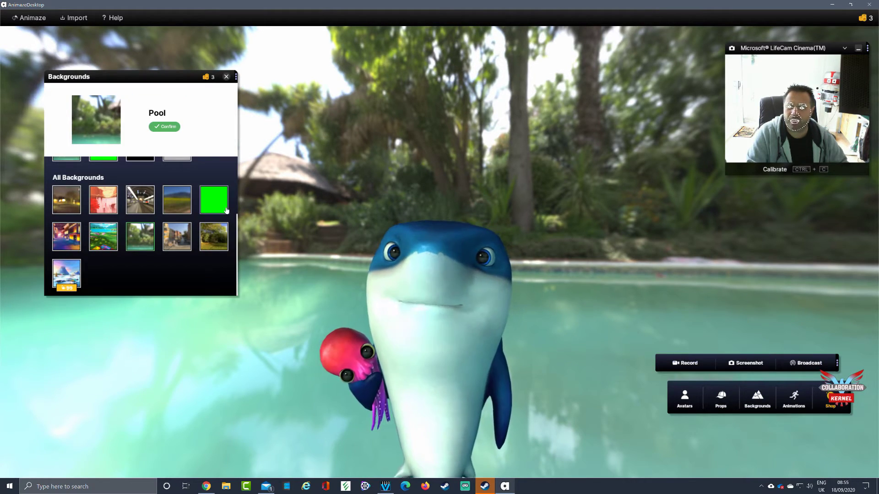
left_click(164, 126)
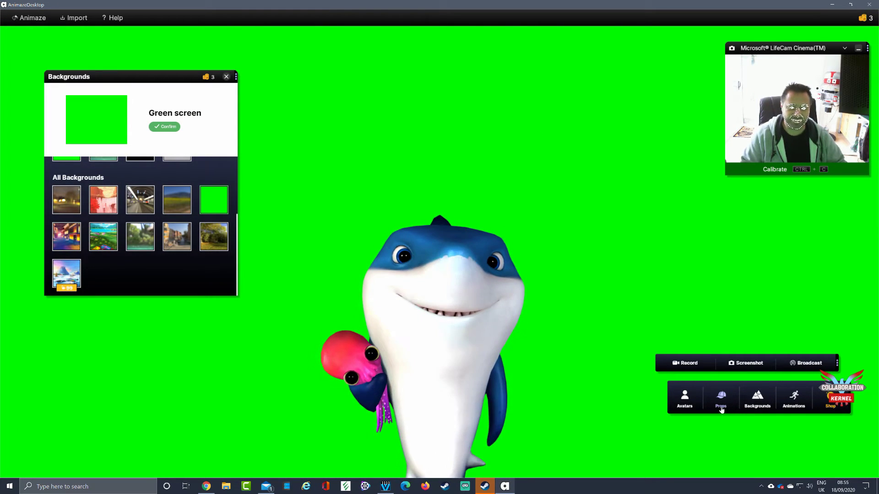
Save a green-screen shark screenshot, AnimazeScreenshot_2208x1184_1600415734.png, in the test folder
left_click(758, 359)
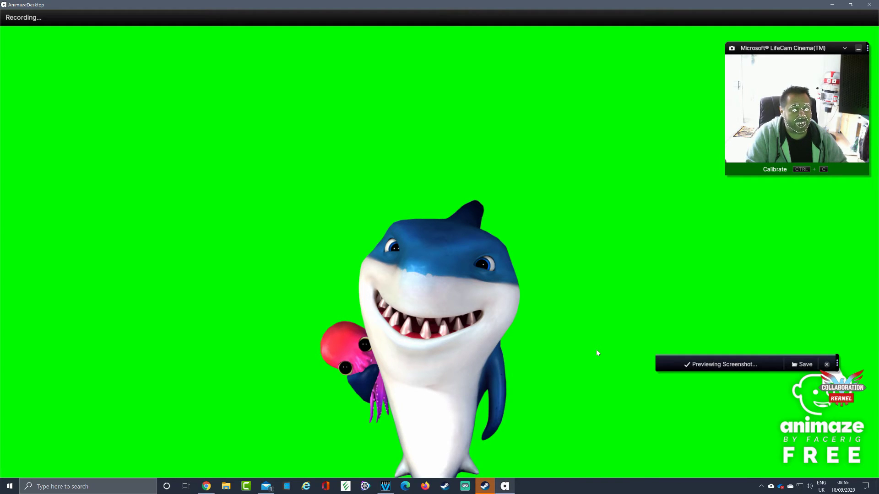
left_click(789, 364)
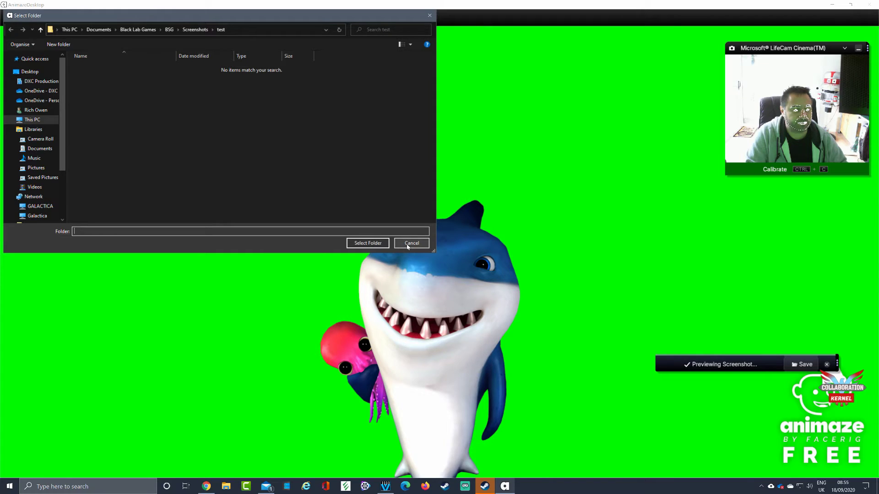
left_click(373, 246)
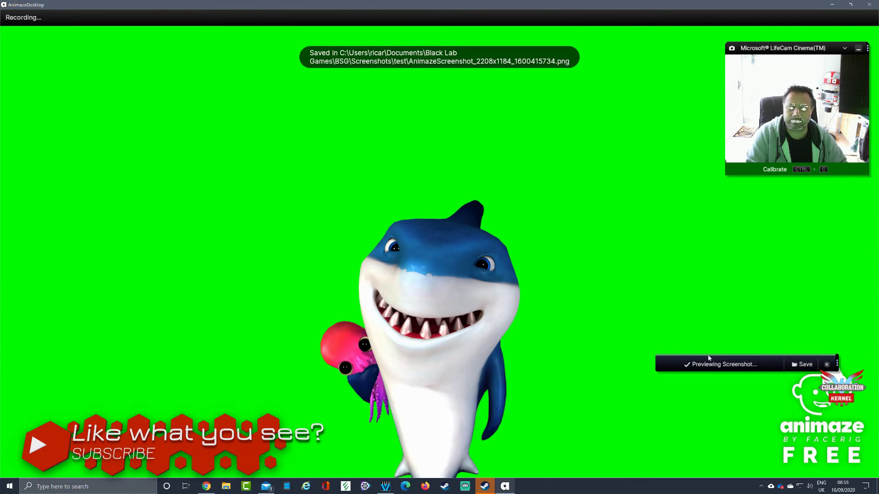
left_click(830, 366)
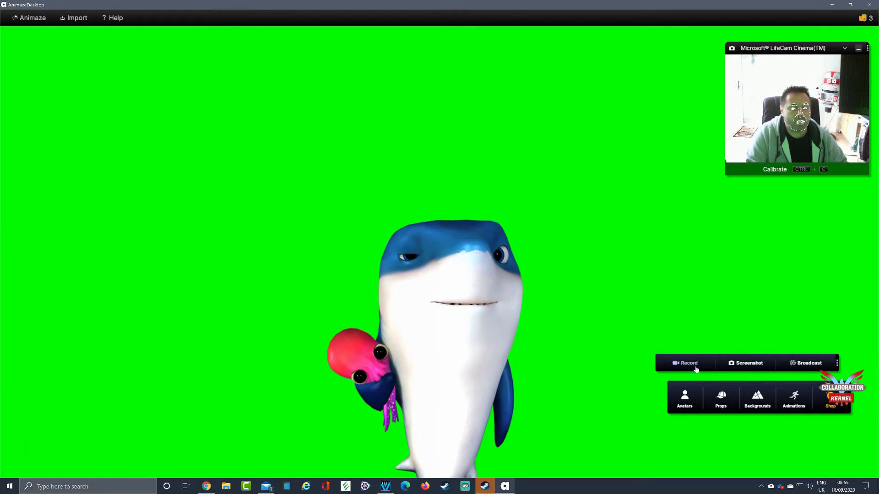
Restore the Pool background behind the shark
left_click(757, 399)
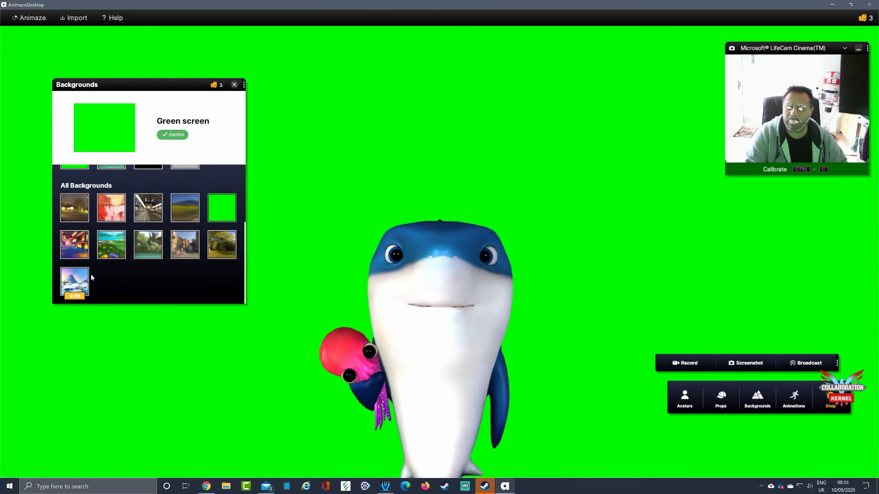
left_click(147, 245)
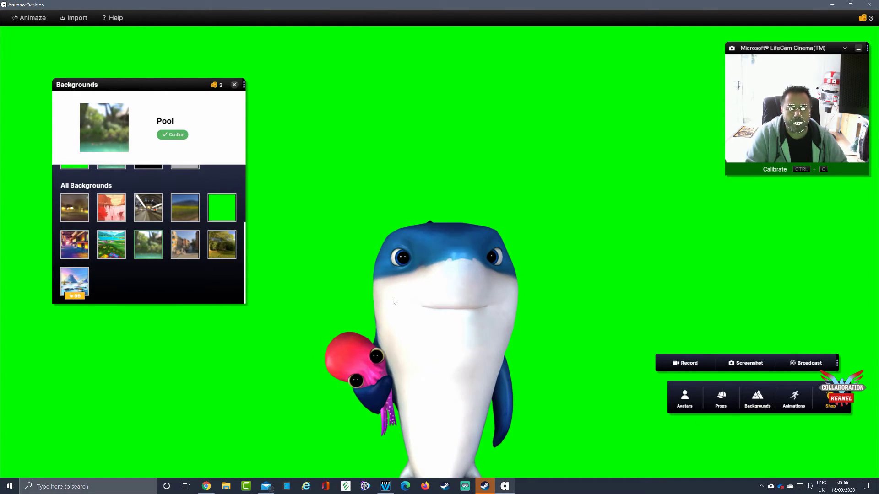
left_click(177, 136)
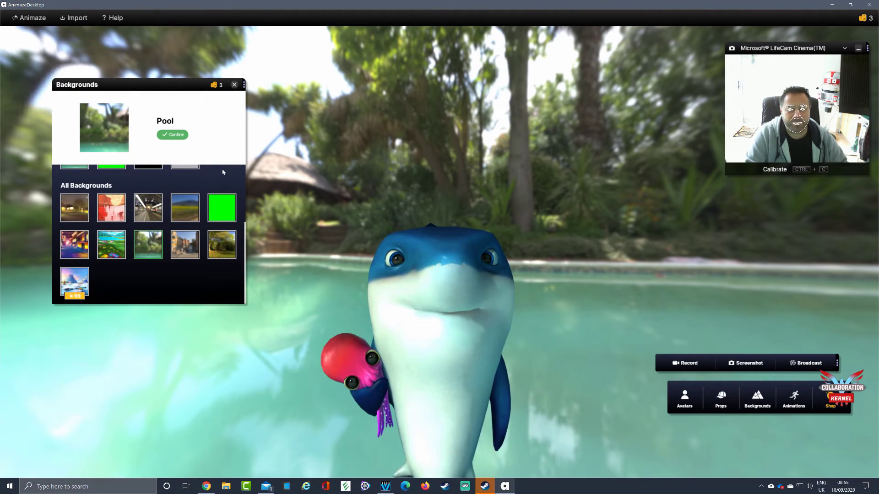
Put an enlarged top hat with a bright green patch and bigger headphones on the shark
left_click(721, 398)
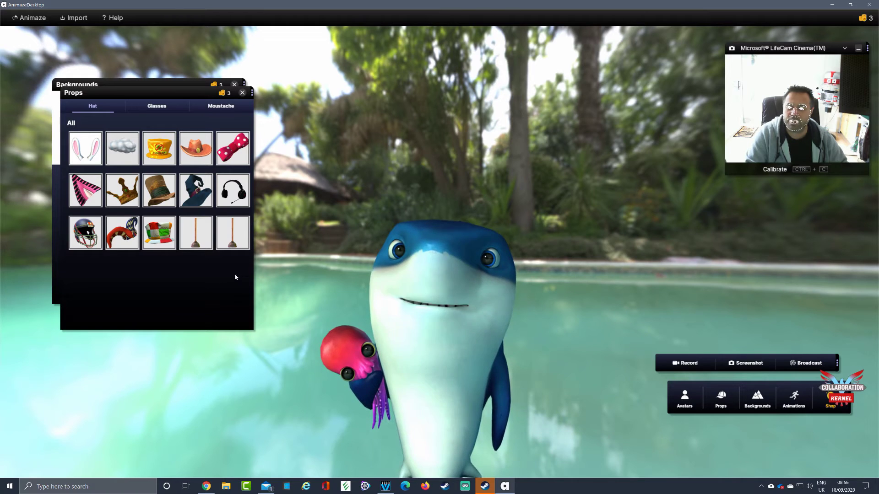
left_click(165, 192)
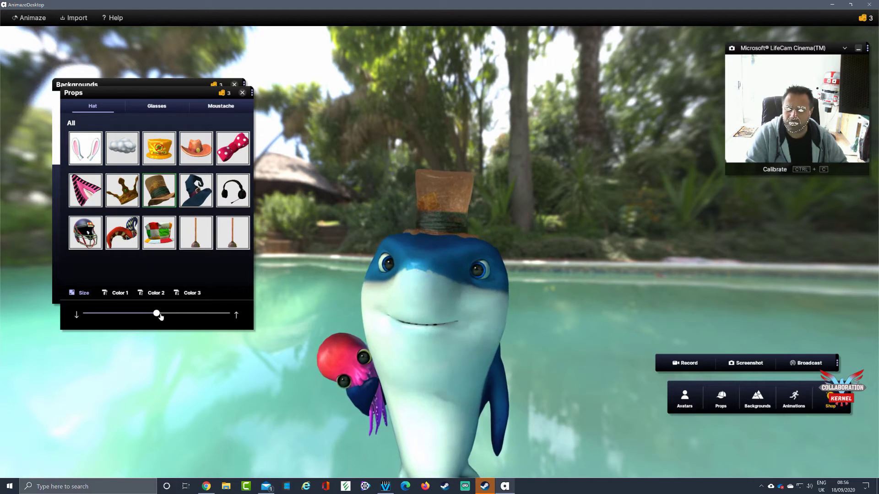
left_click_drag(156, 314, 184, 314)
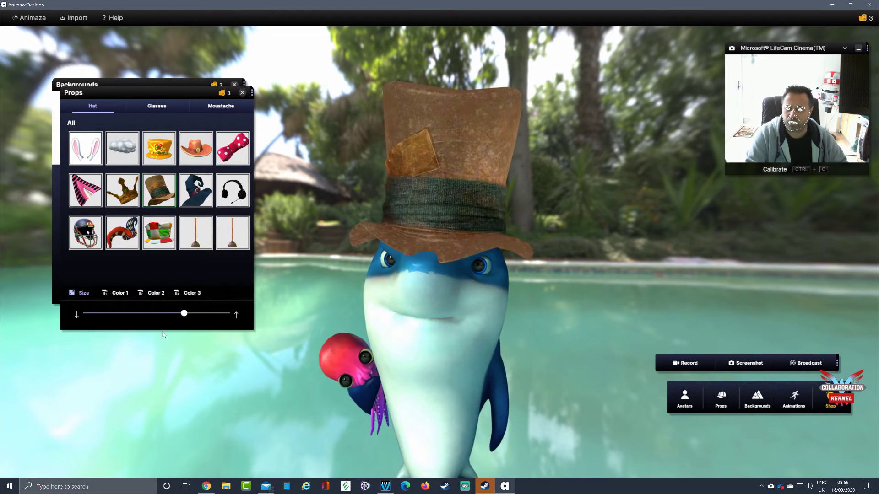
left_click(192, 296)
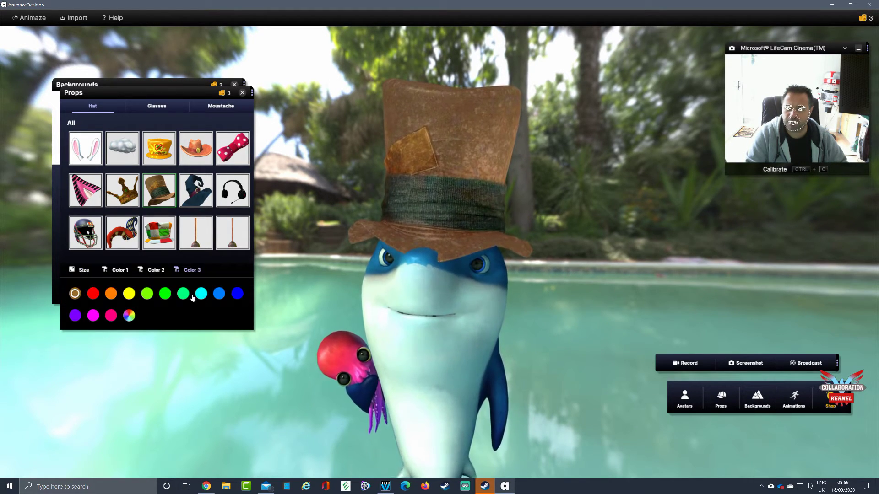
left_click(168, 296)
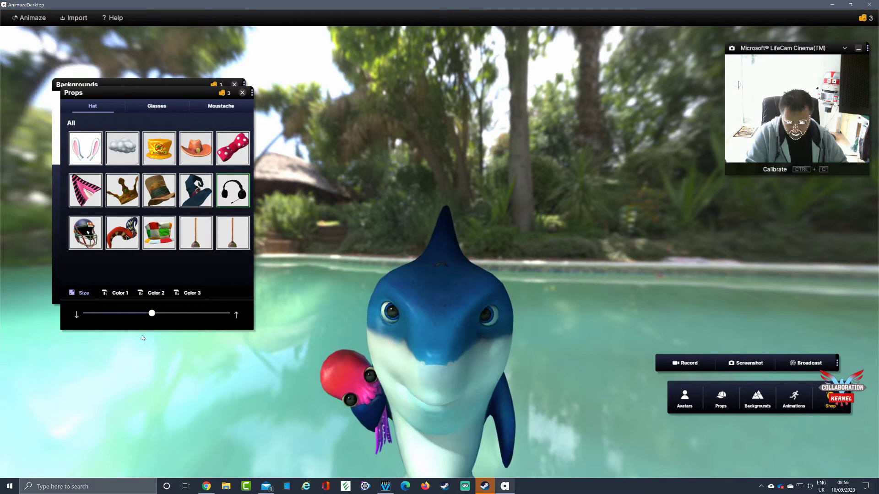
left_click_drag(151, 313, 216, 314)
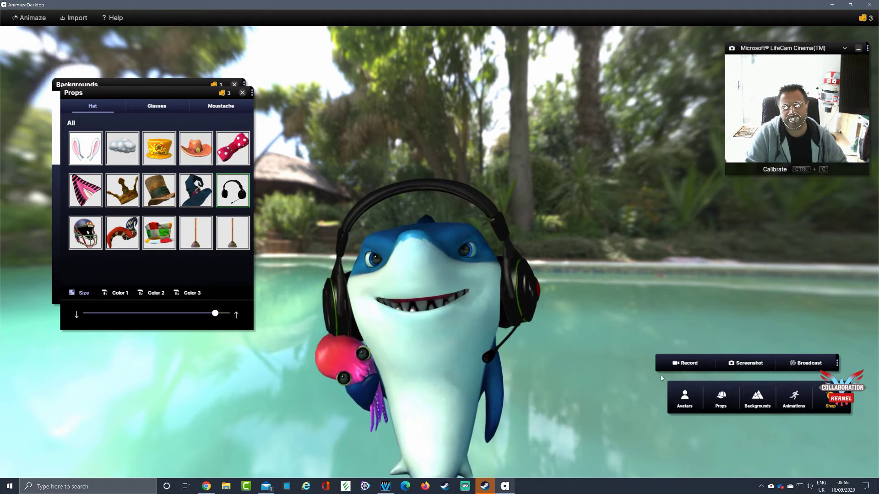
Save a screenshot of the dressed-up shark, AnimazeScreenshot_2208x1184_1600415794.png, in the test folder
left_click(758, 363)
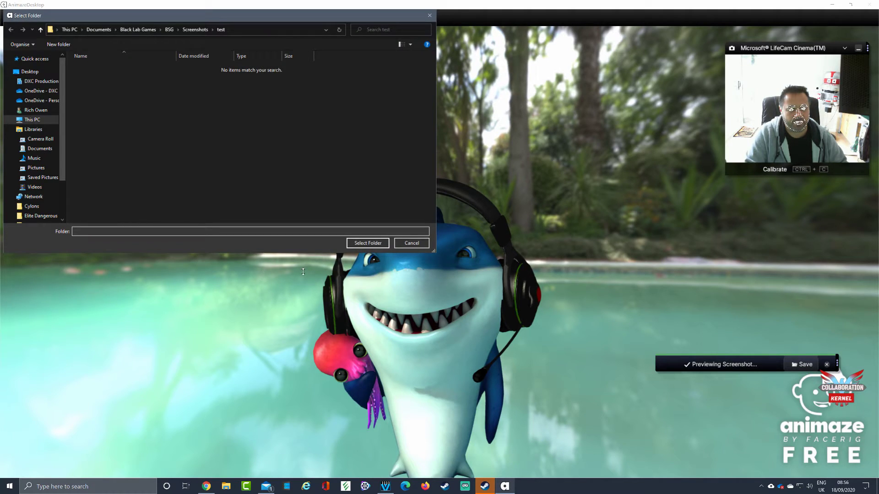
left_click(367, 243)
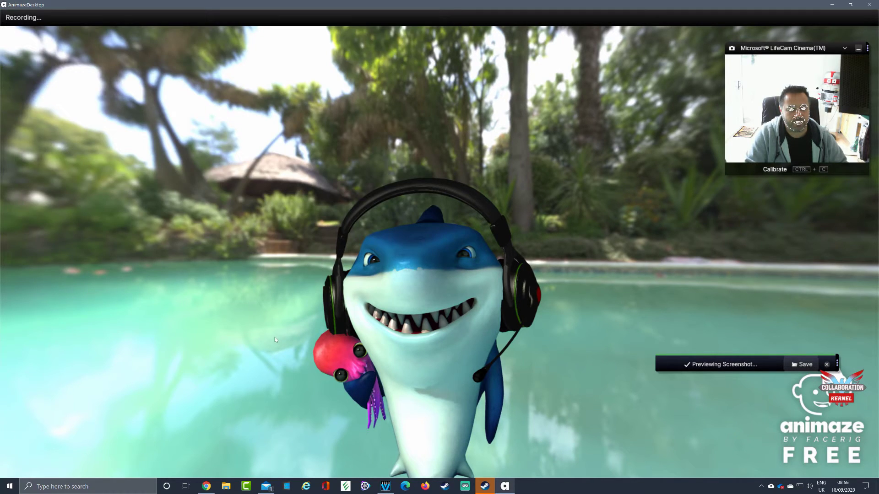
left_click(827, 365)
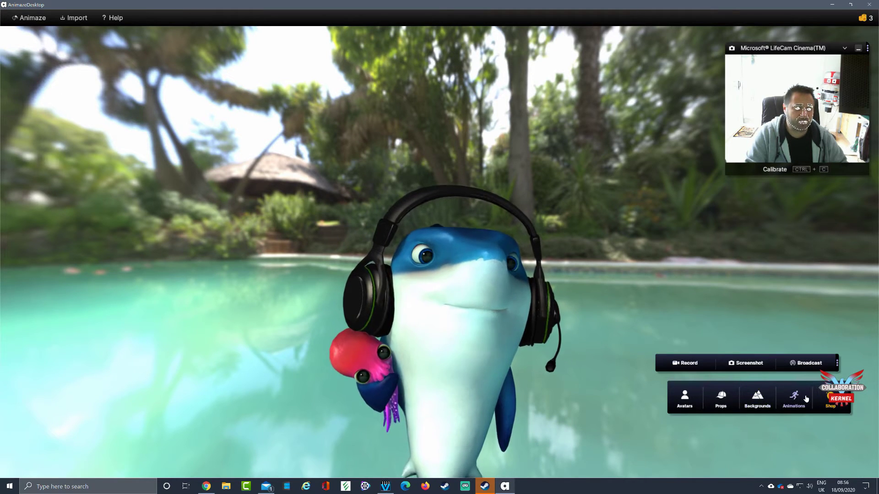
Open the Shop, drag it left, and show the free, Basic $19.99 and VIP $99.99 plans
left_click(832, 406)
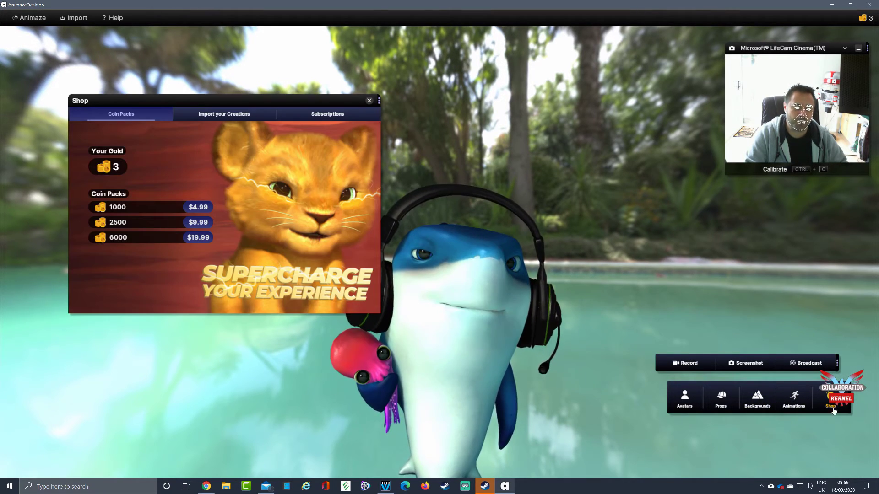
left_click_drag(248, 105, 182, 71)
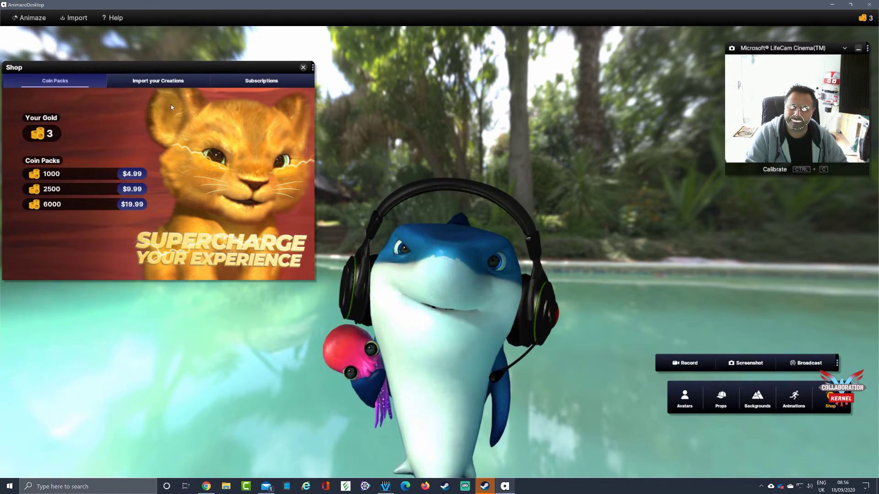
left_click(270, 82)
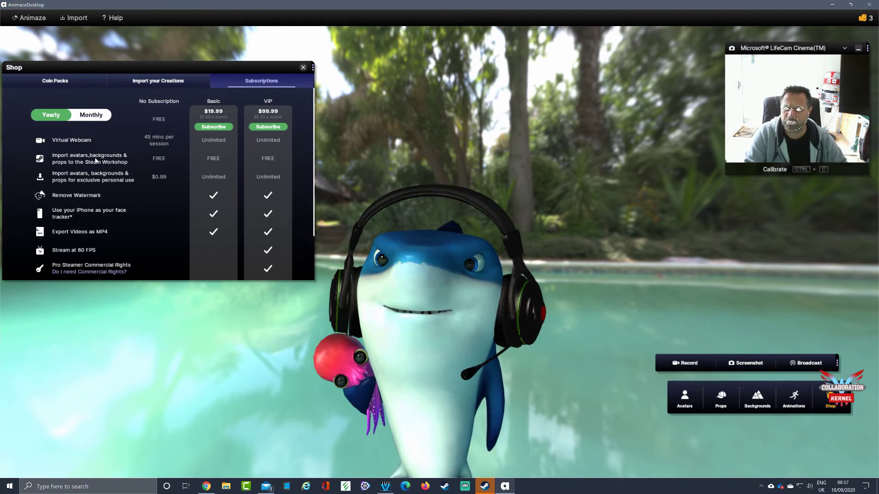
Scroll through the subscription table, then move the Shop window aside and close it
scroll(166, 178, "down", 3)
scroll(204, 236, "up", 3)
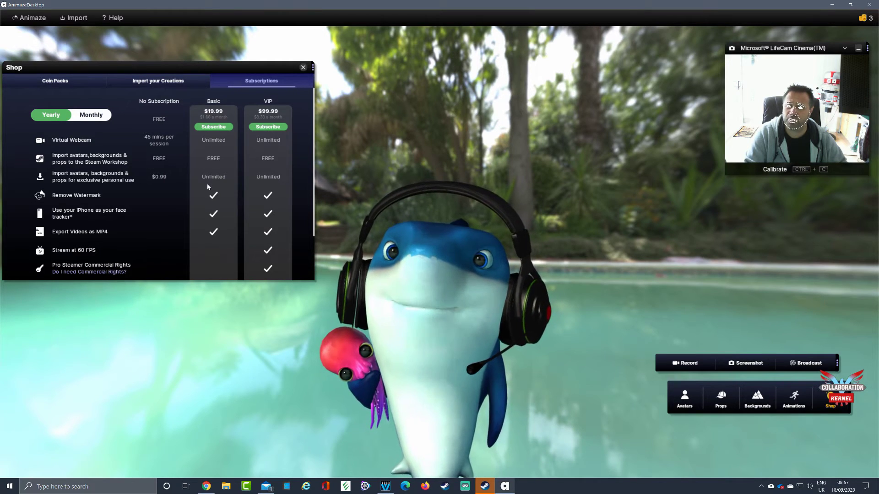
scroll(207, 186, "down", 3)
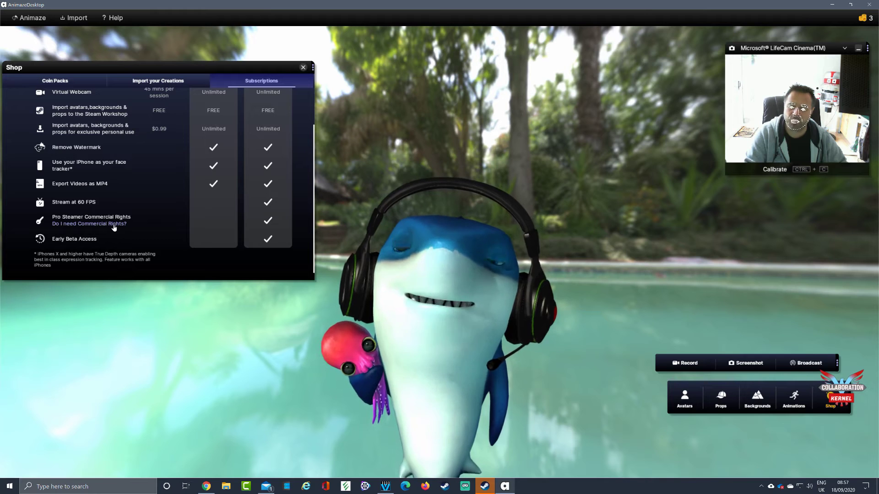
scroll(258, 265, "up", 2)
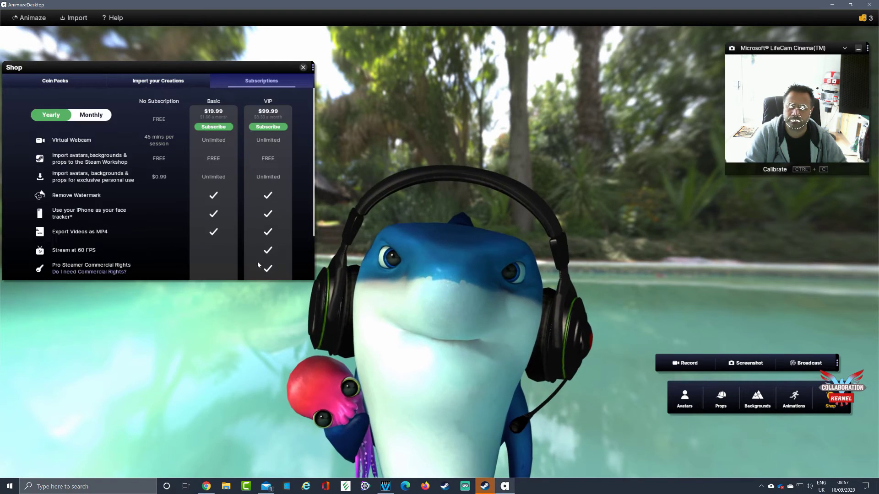
scroll(257, 264, "down", 3)
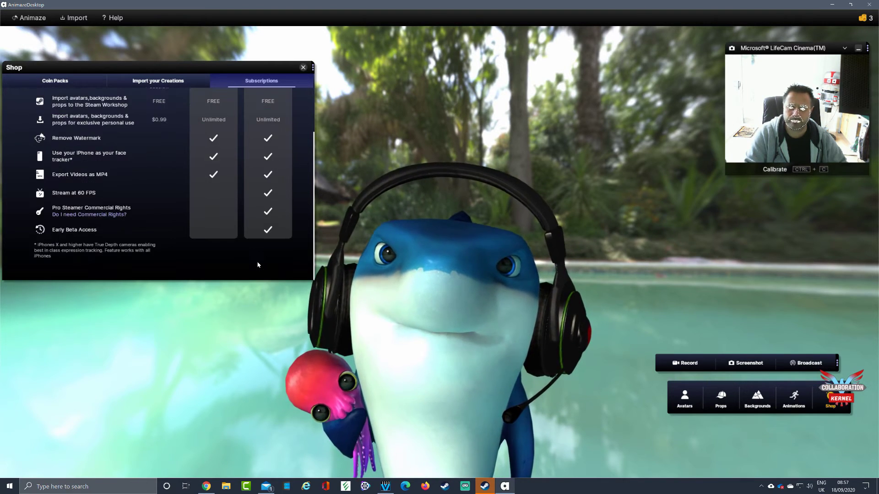
left_click(304, 67)
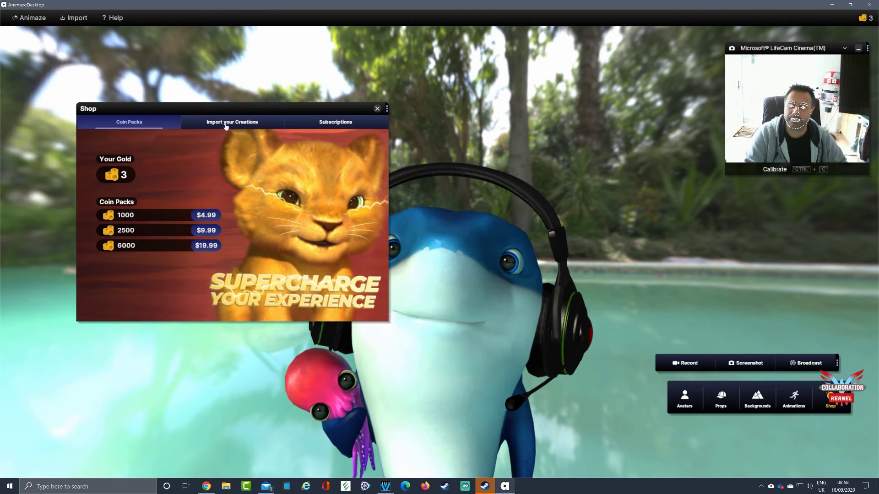
left_click_drag(225, 109, 167, 67)
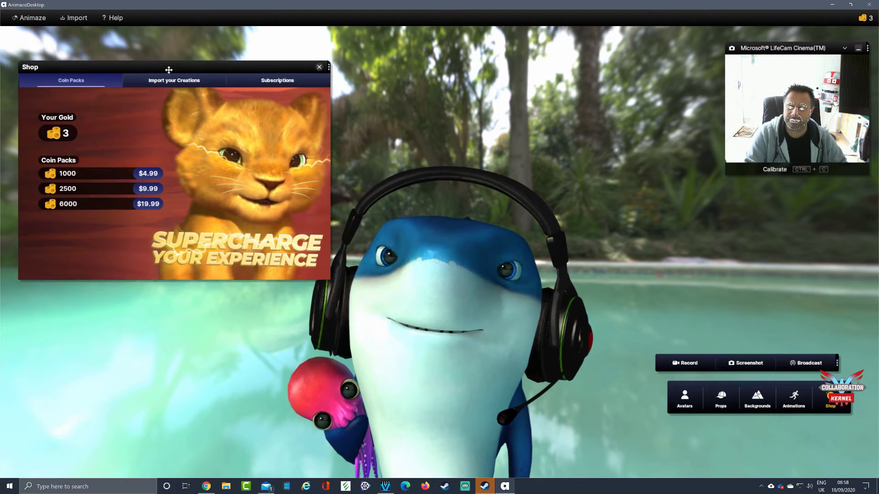
left_click(319, 66)
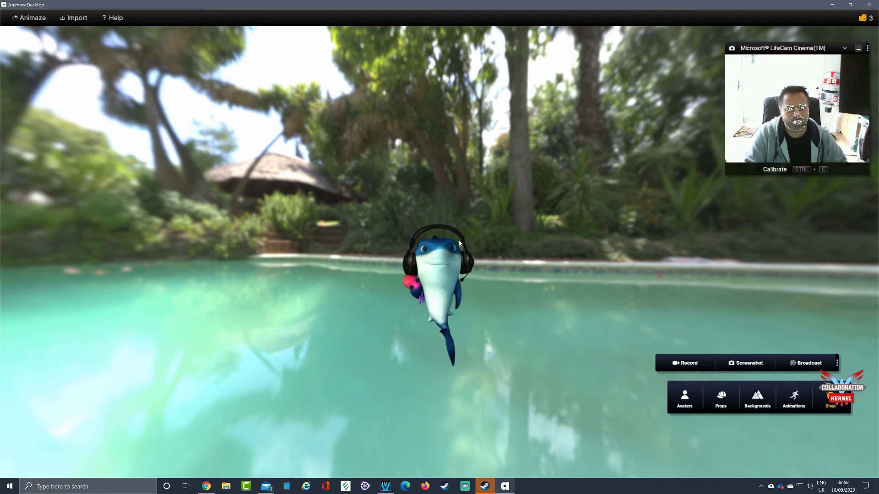
scroll(463, 238, "up", 5)
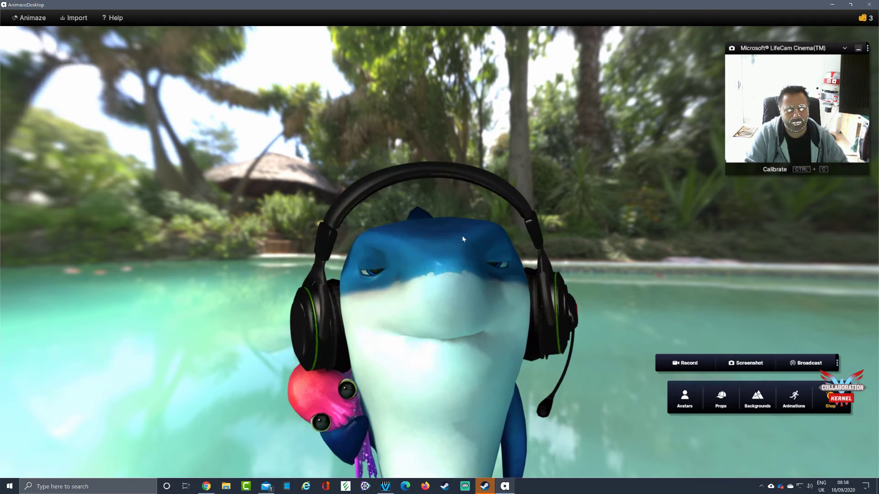
scroll(463, 235, "up", 5)
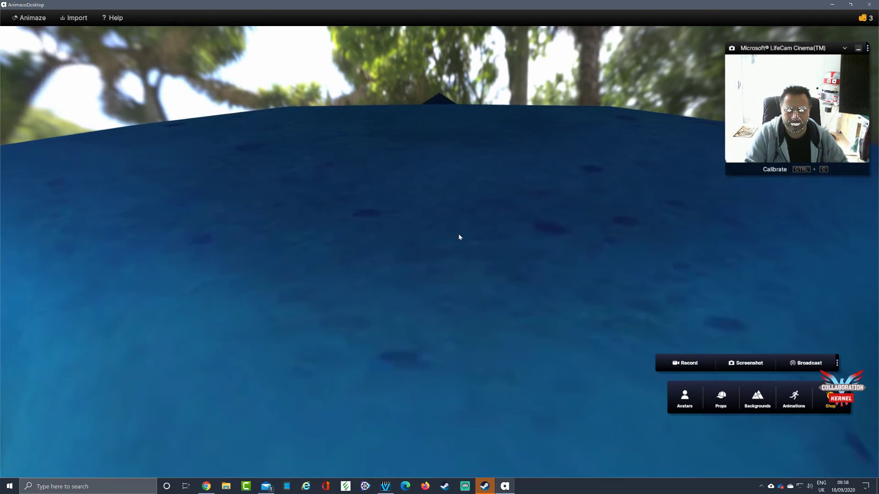
scroll(459, 237, "down", 3)
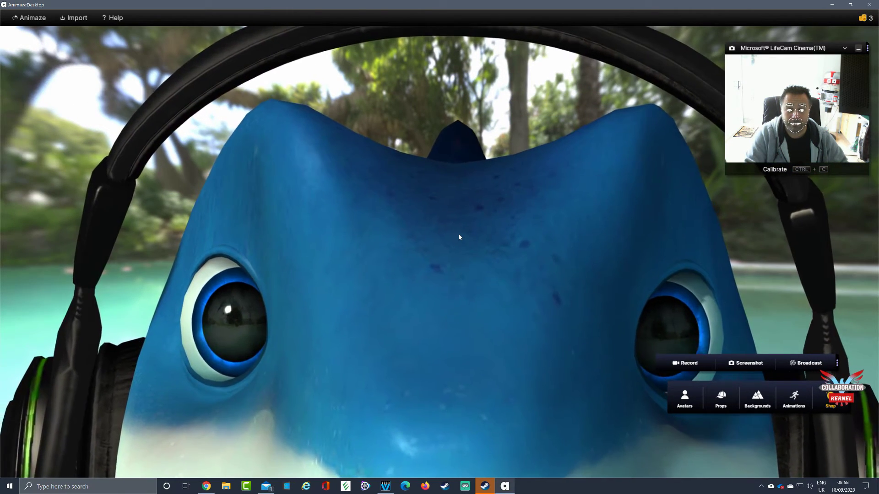
scroll(459, 236, "down", 4)
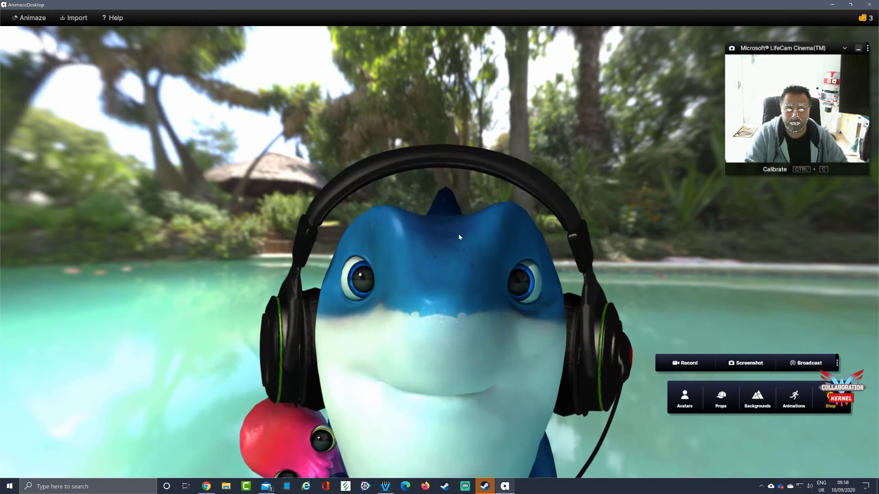
scroll(459, 236, "up", 2)
scroll(459, 236, "down", 4)
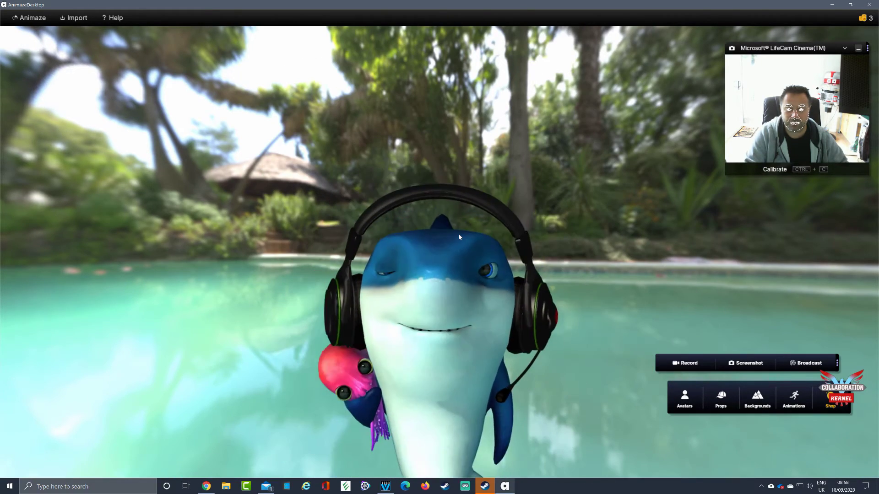
scroll(459, 236, "down", 3)
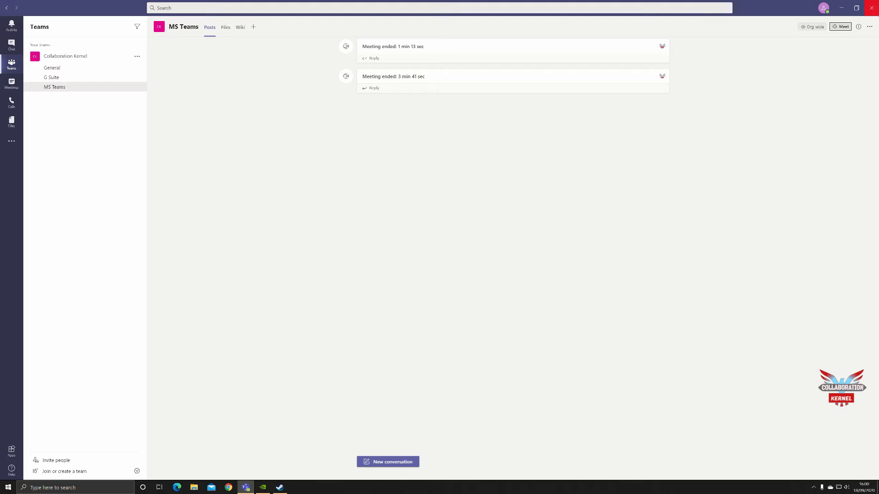
left_click(827, 12)
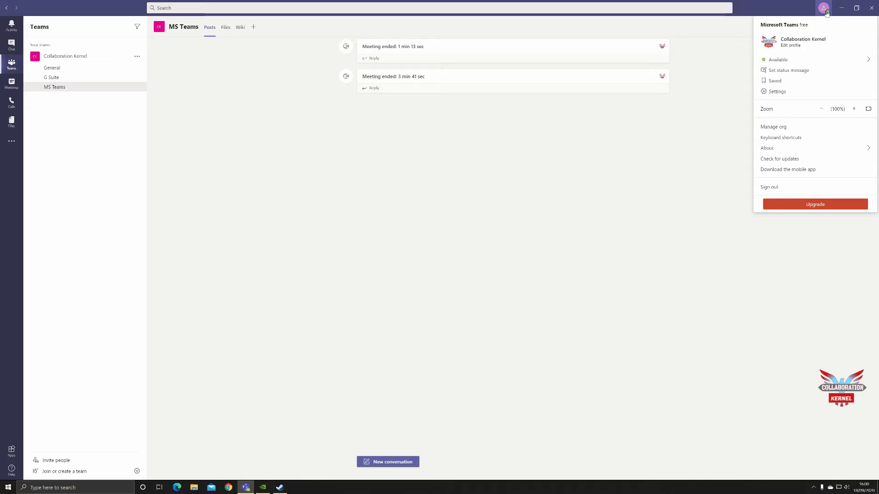
left_click(796, 91)
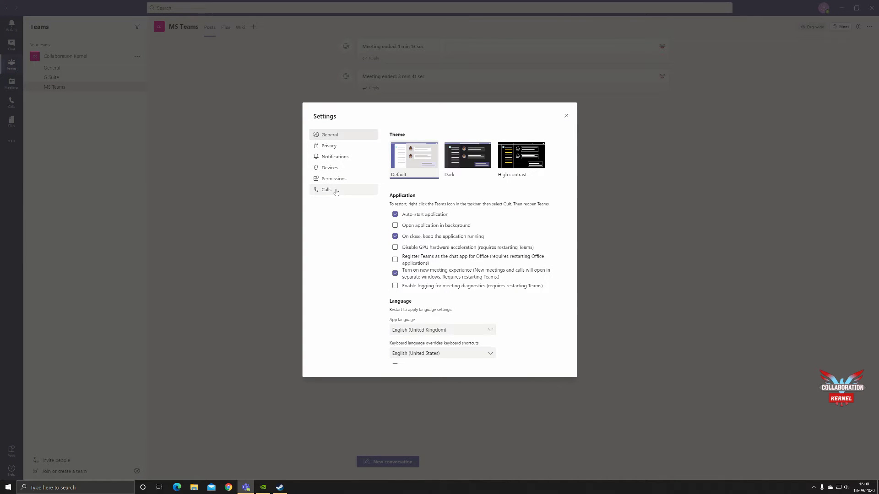
left_click(331, 167)
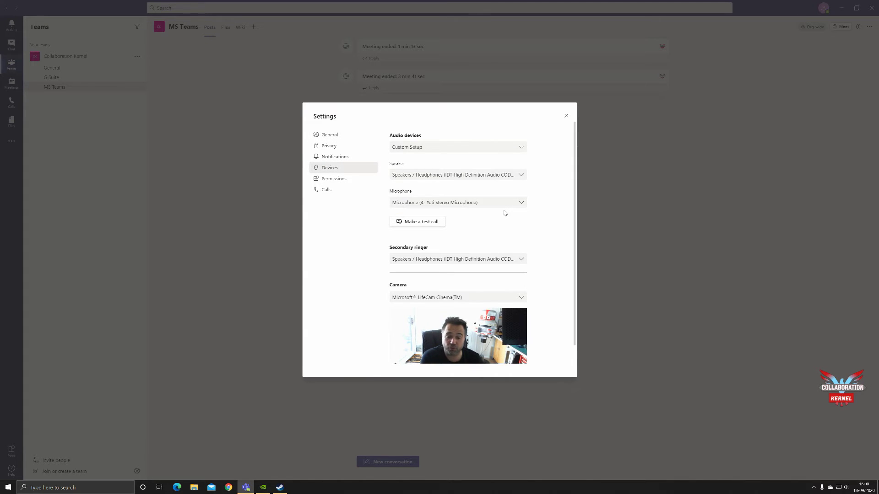
scroll(505, 210, "down", 1)
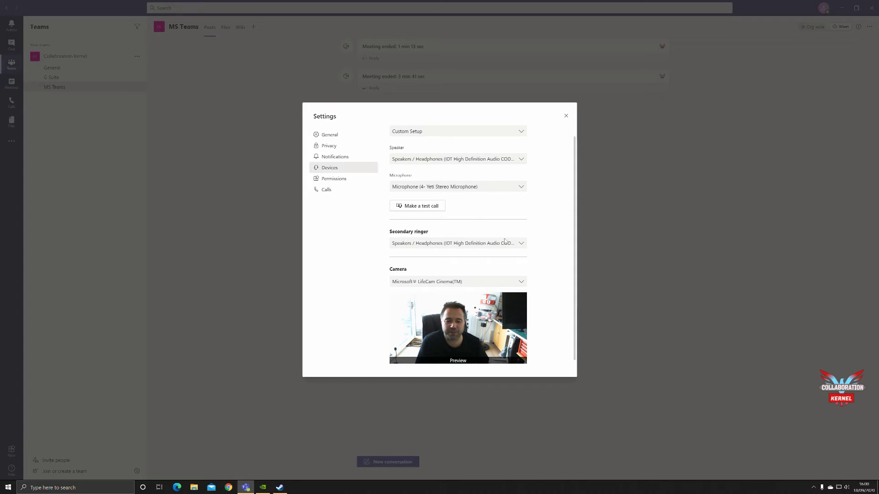
left_click(566, 117)
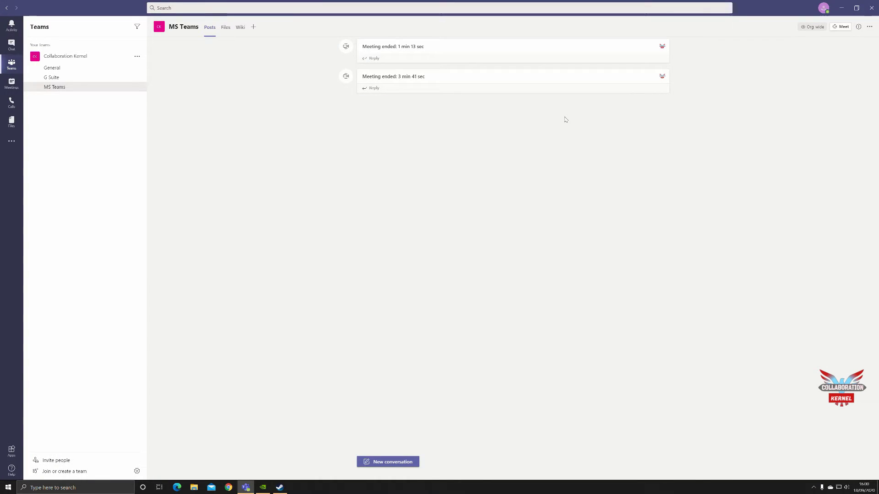
Start a meeting in the MS Teams channel titled 'Animaze Demo'
left_click(842, 26)
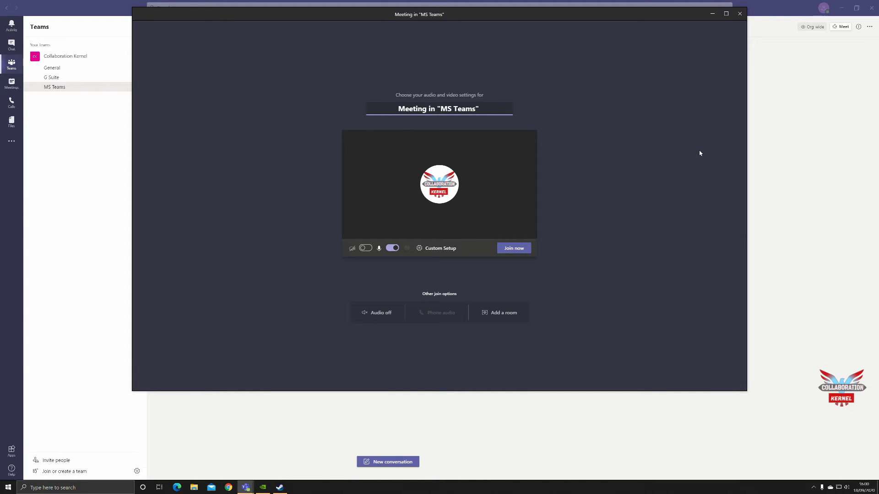
key("ctrl+a")
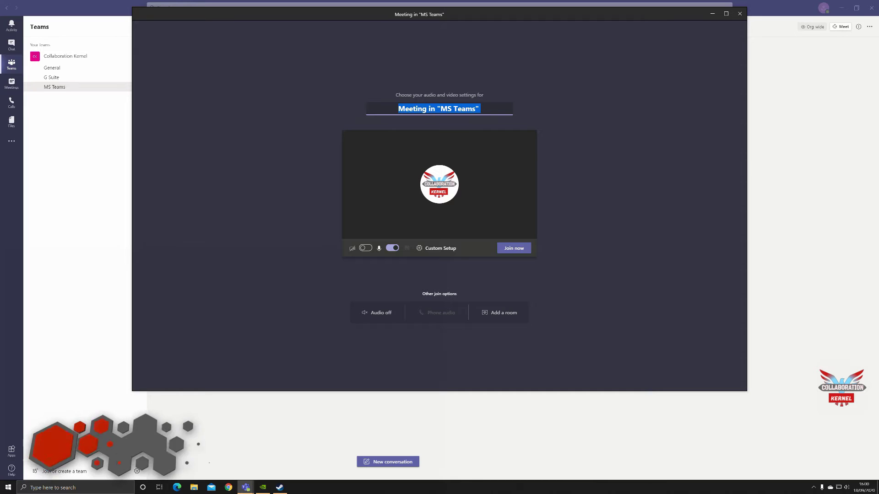
type("Animaz")
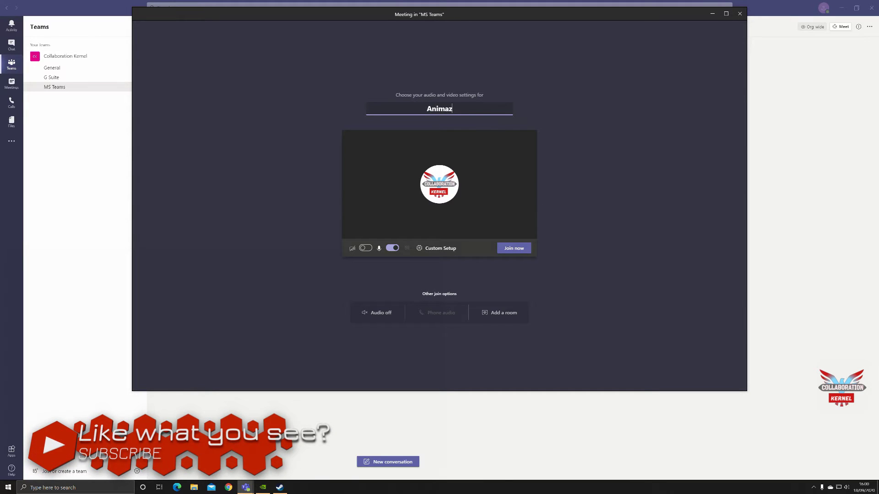
type("e Demon")
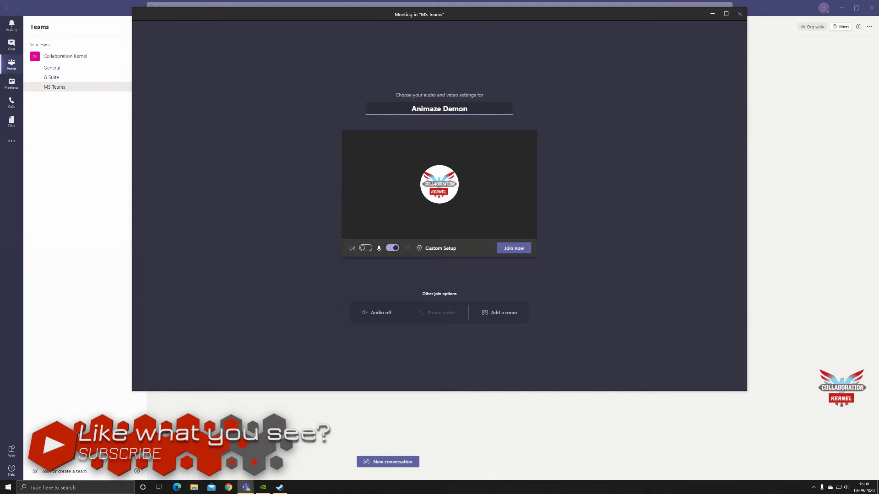
key("BackSpace")
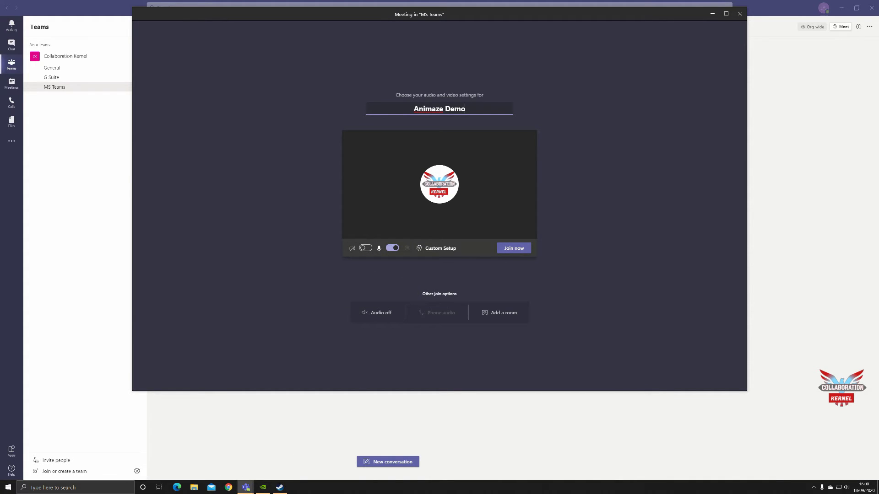
left_click(91, 487)
Launch Animaze from the Steam library and minimize Steam
type("ani")
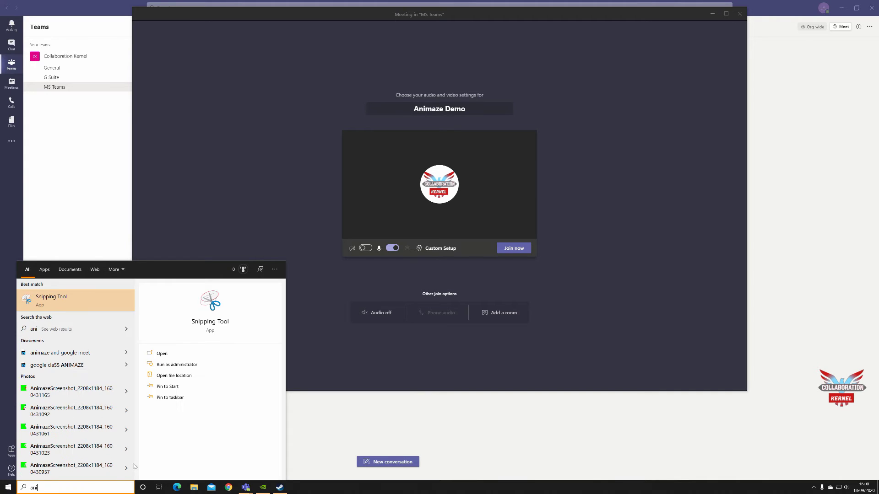
type("m")
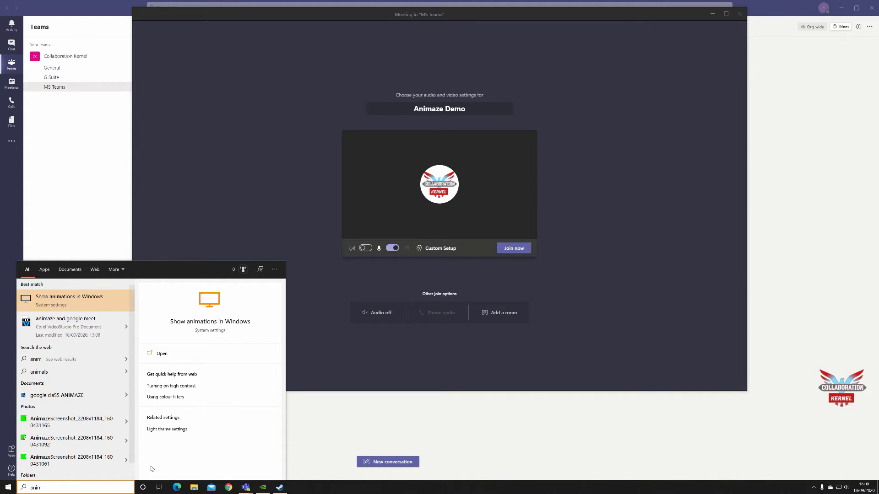
left_click(280, 488)
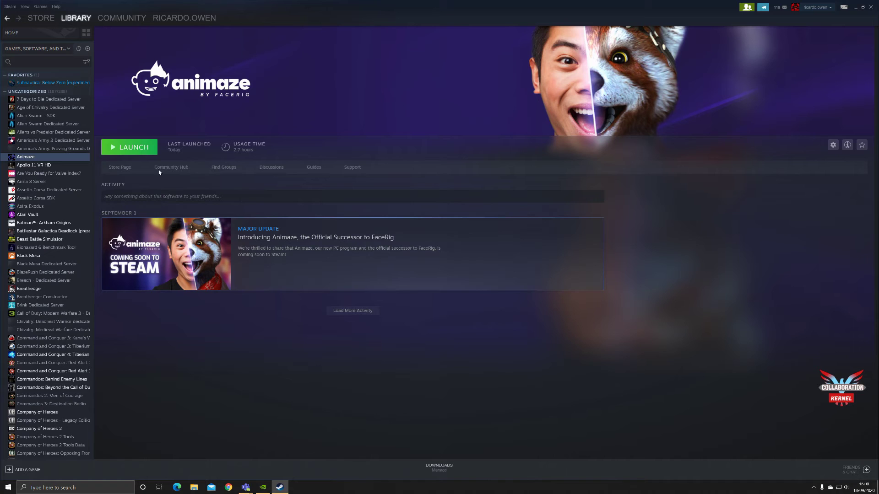
left_click(123, 146)
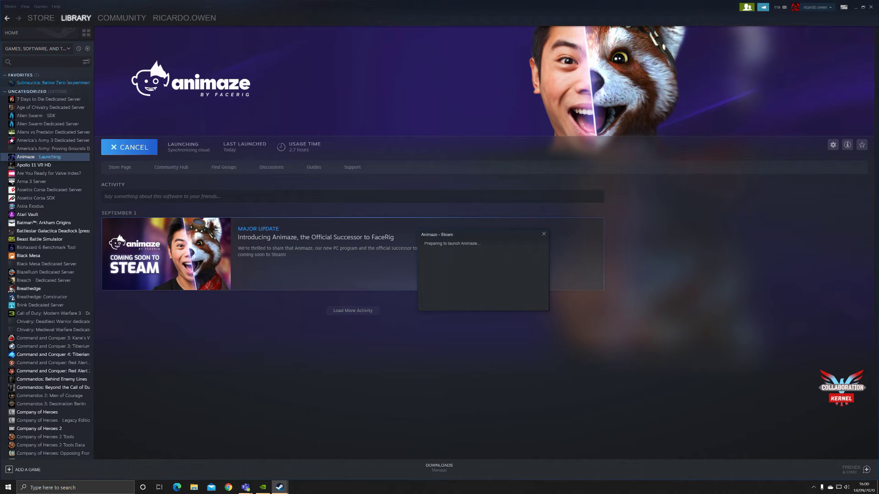
left_click(855, 6)
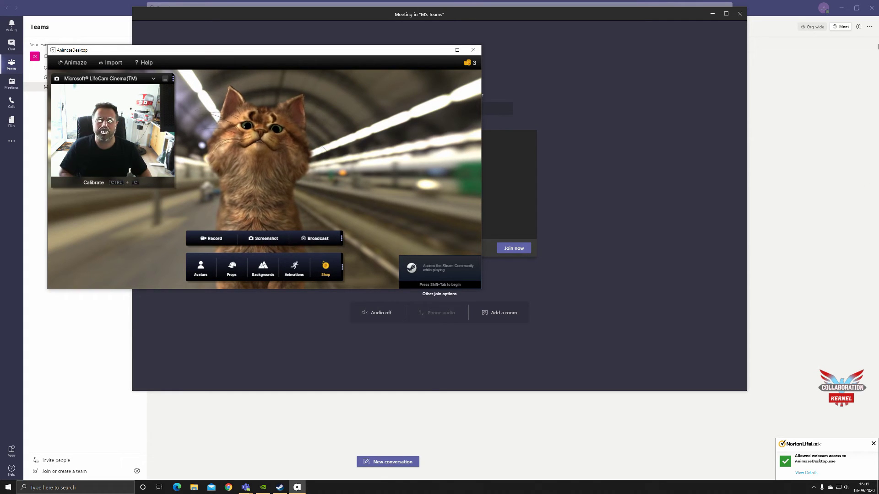
Maximize the Animaze cat avatar window, then minimize it to reveal the Teams pre-join screen
left_click(457, 50)
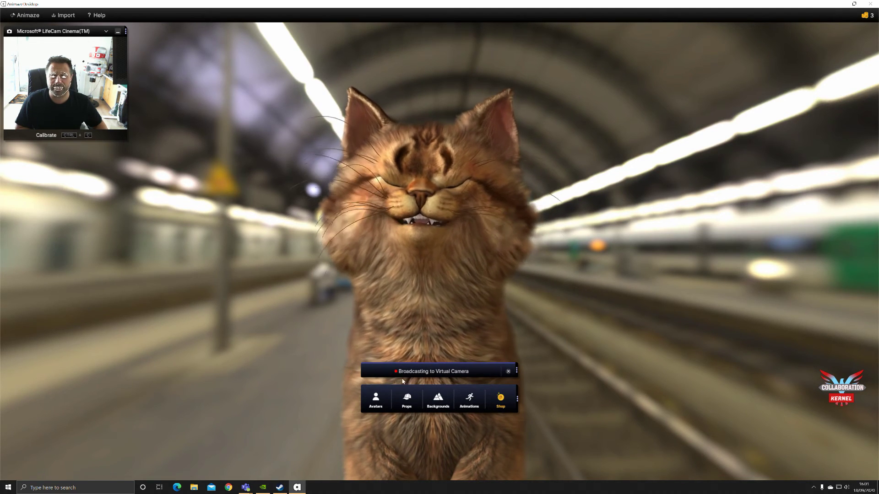
left_click(842, 4)
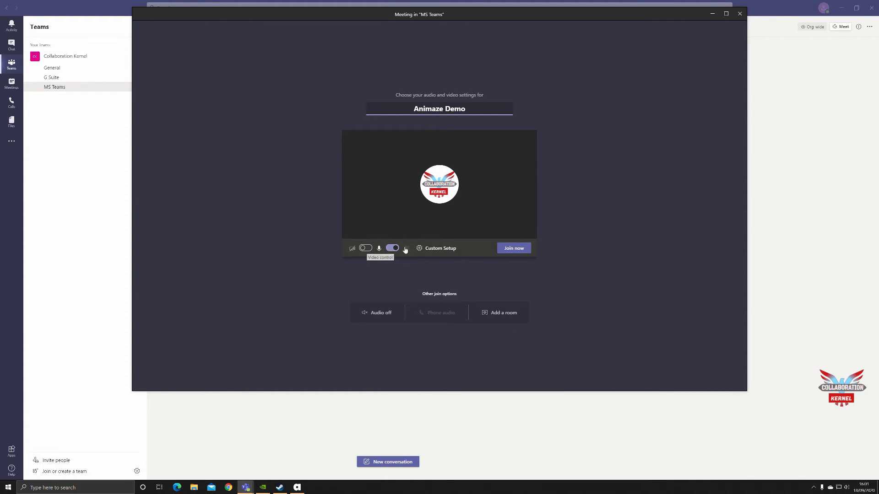
Pick Composite Device 3 as the camera, turn video on, and join the Animaze Demo meeting
mouse_move(420, 251)
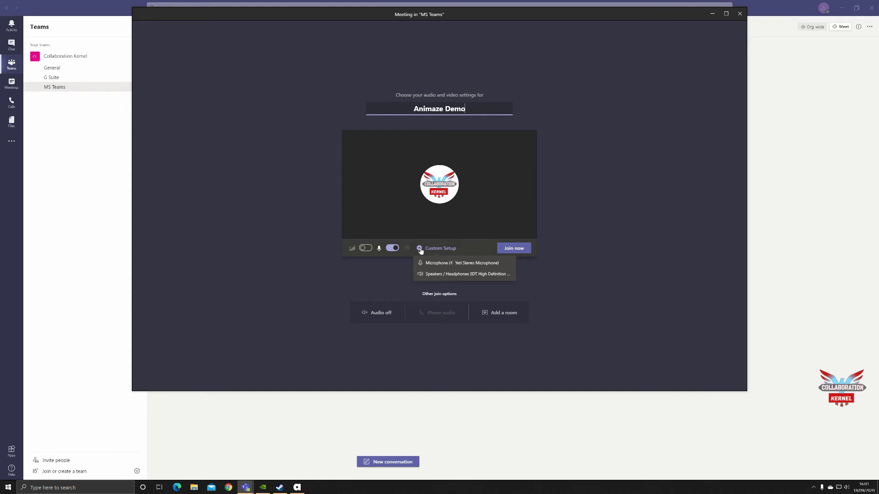
left_click(420, 250)
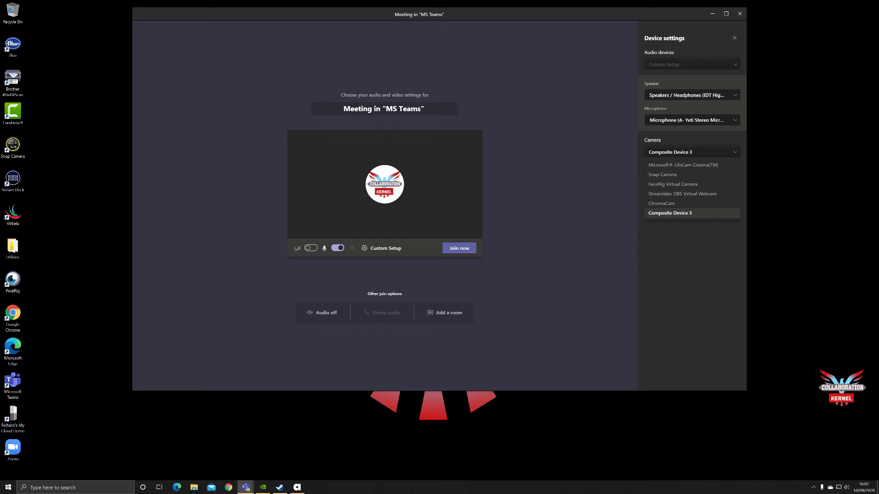
left_click(680, 216)
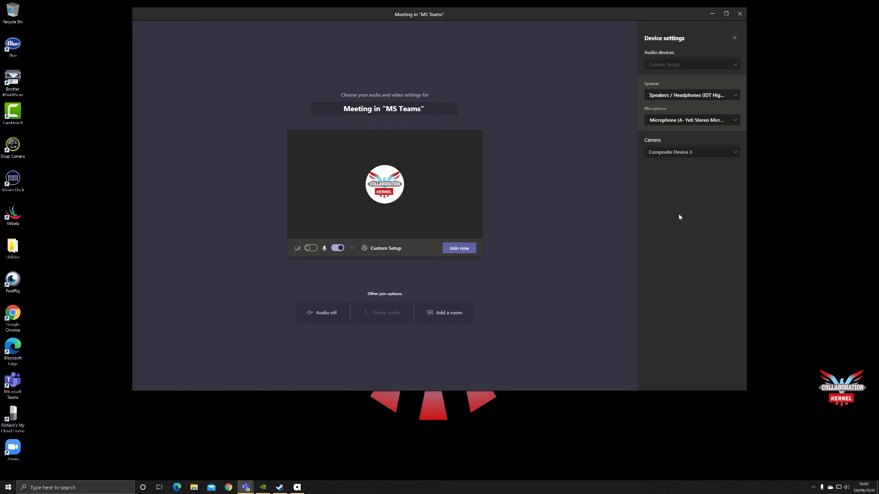
left_click(310, 248)
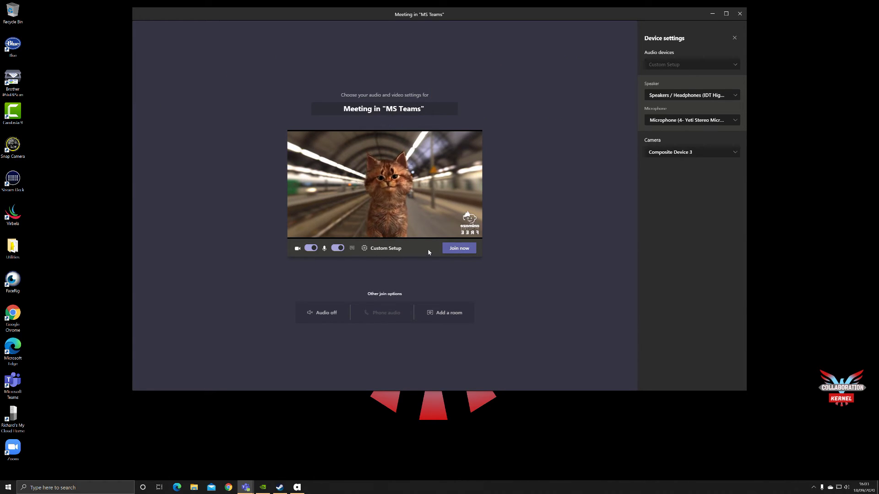
left_click(458, 249)
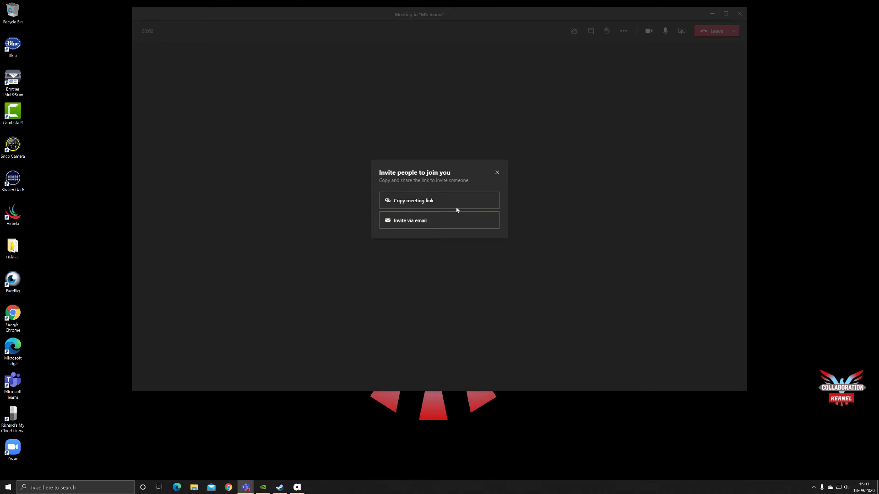
Close the Invite people prompt and, after showing the cat feed, switch the meeting camera off
left_click(497, 173)
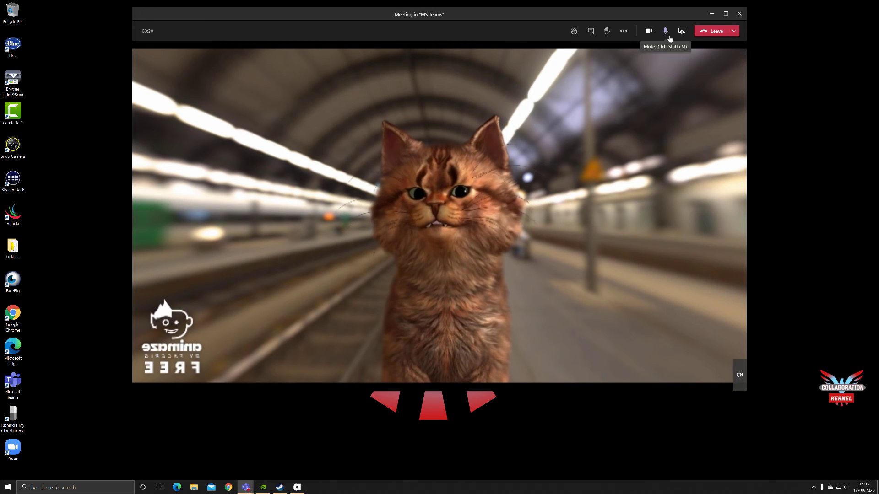
left_click(650, 33)
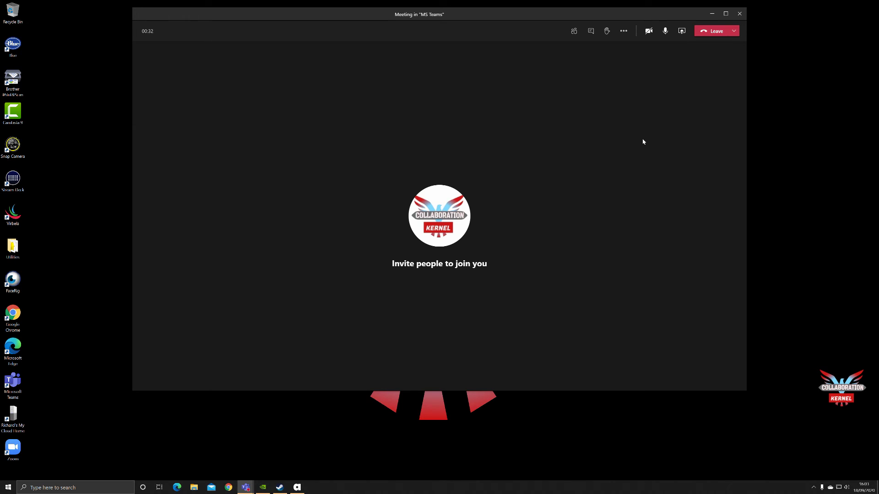
End Animaze's Broadcasting to Virtual Camera session and exit the Animaze app
left_click(300, 489)
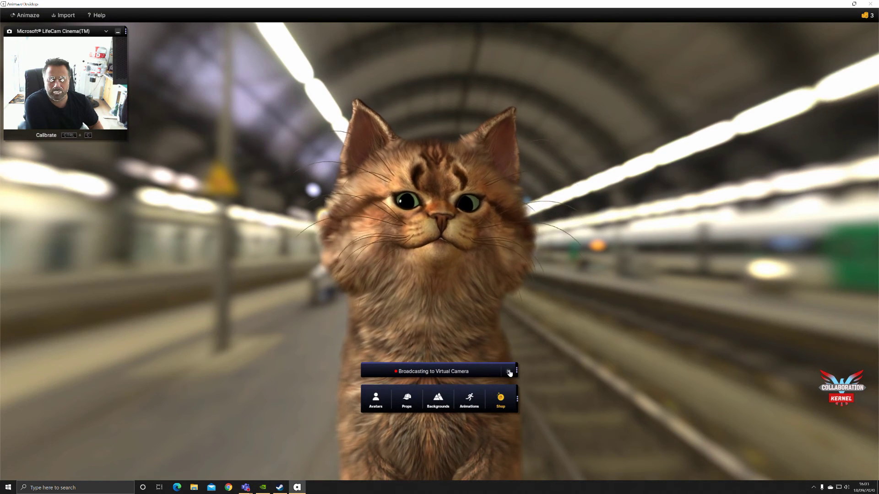
left_click(509, 372)
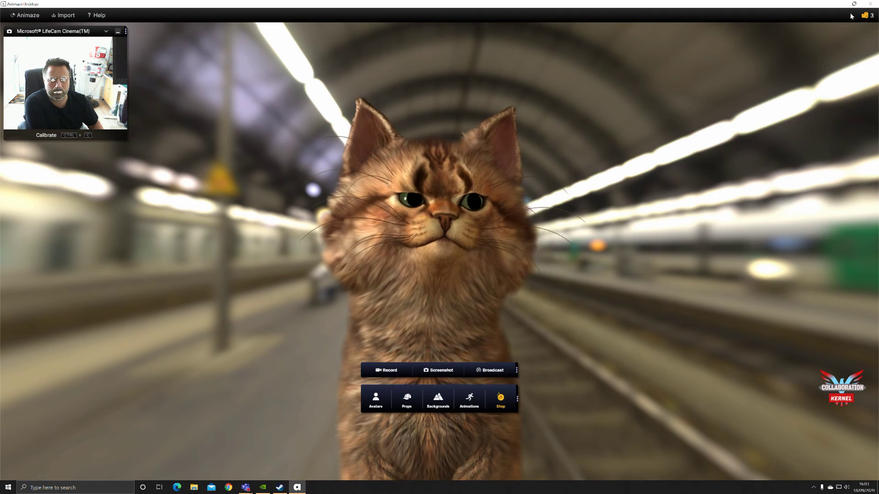
left_click(870, 4)
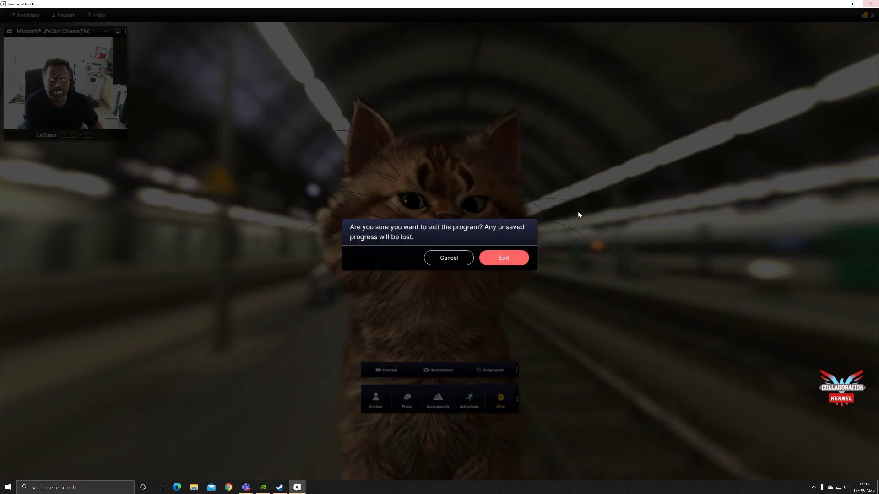
left_click(525, 258)
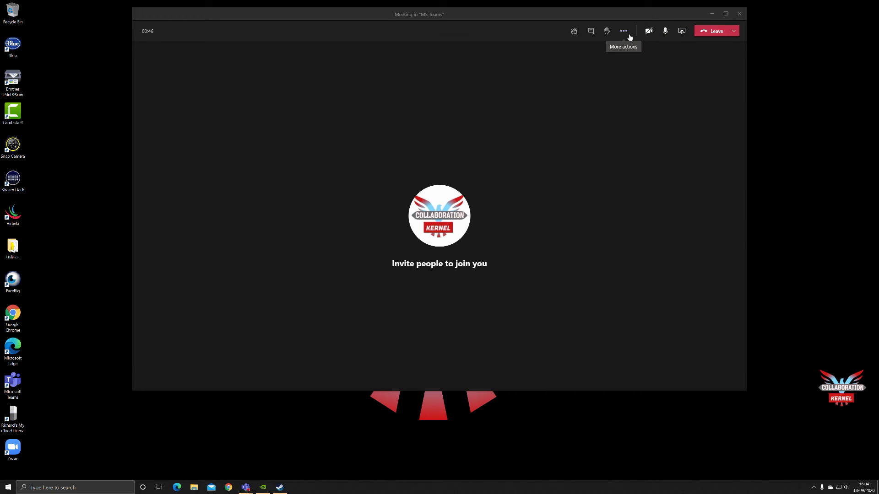
In Teams device settings, switch the camera from Composite Device 3 to Microsoft® LifeCam Cinema(TM) and turn video on
left_click(735, 33)
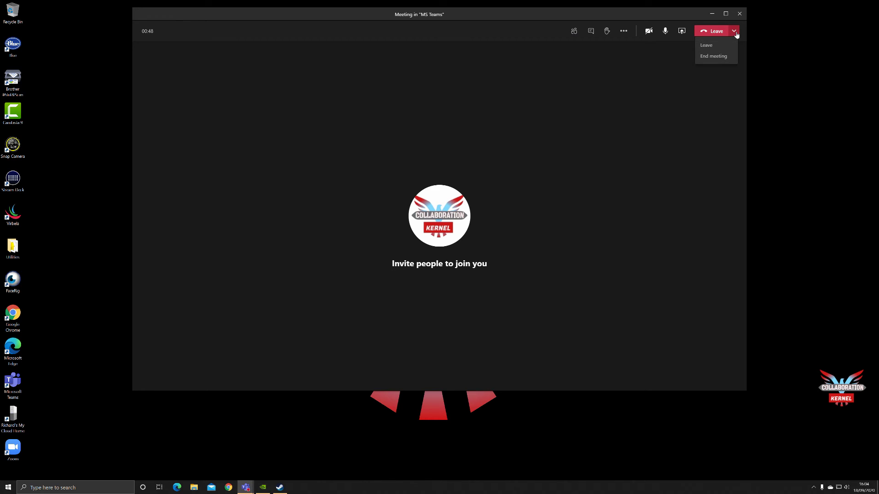
key("Escape")
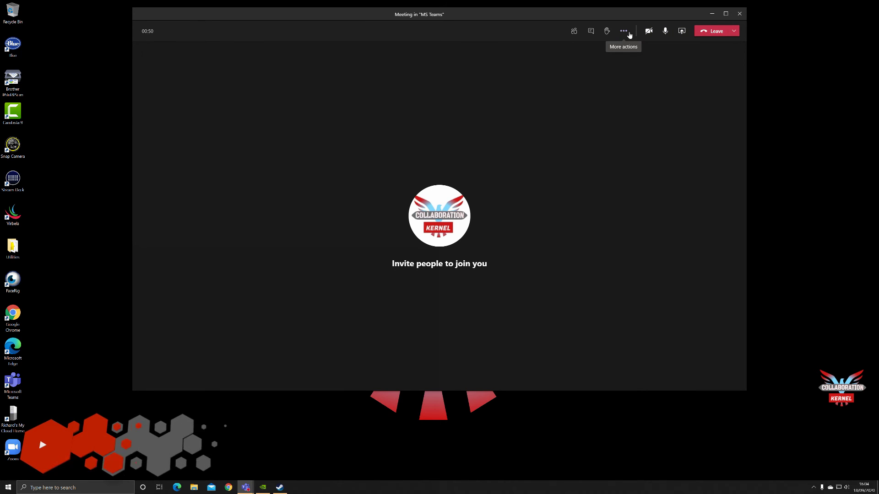
left_click(626, 34)
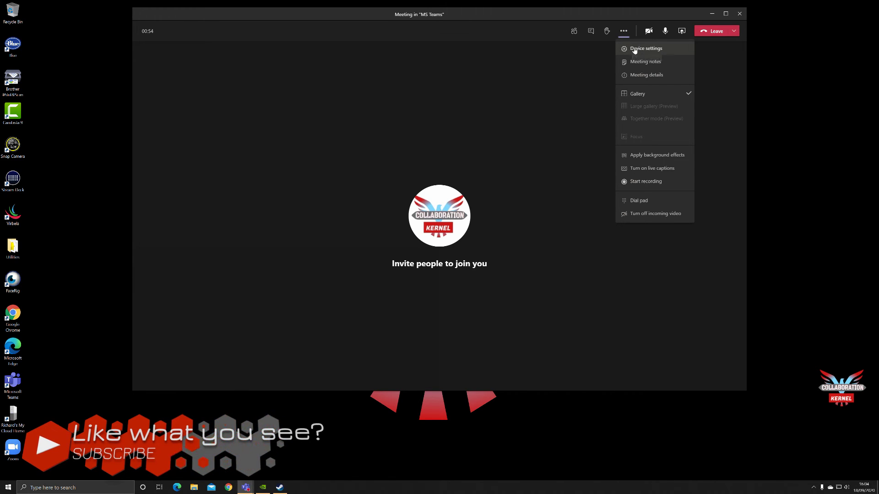
left_click(632, 48)
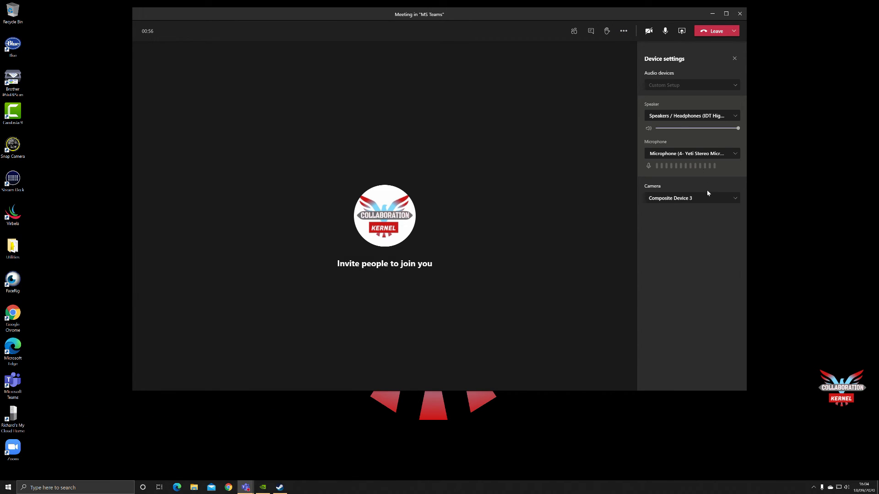
left_click(712, 202)
left_click(707, 212)
left_click(650, 35)
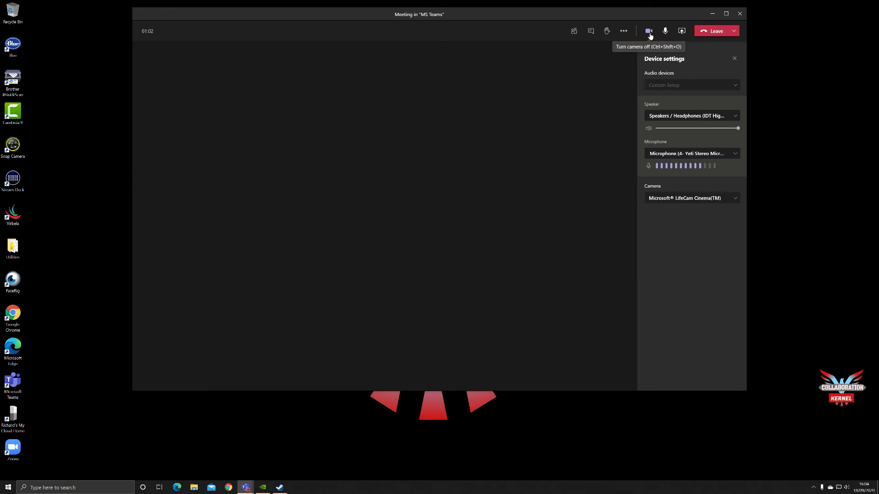